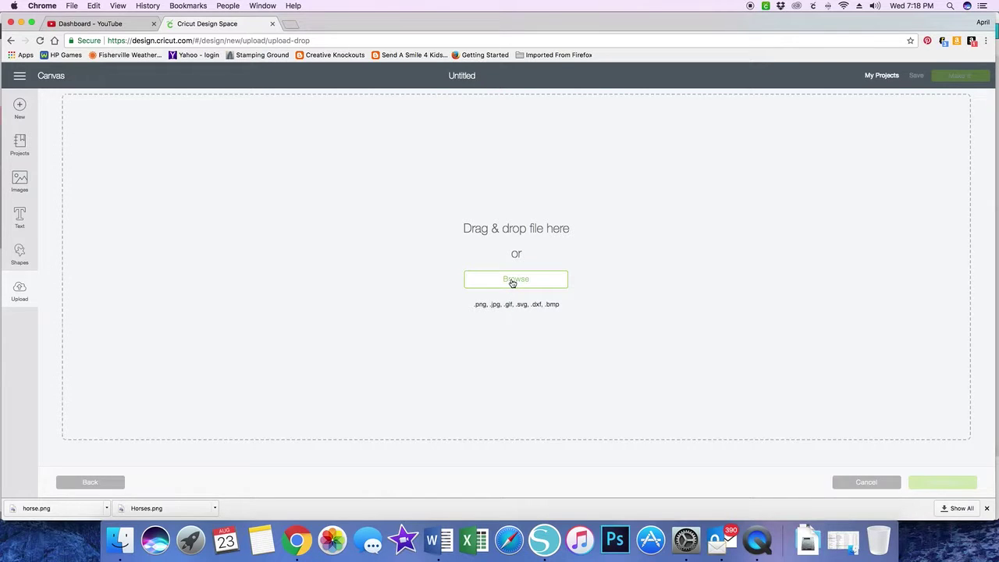
Upload the first Dancing Leap JPG from the Broken Fairy Images folder as a Simple image and continue to editing
left_click(512, 281)
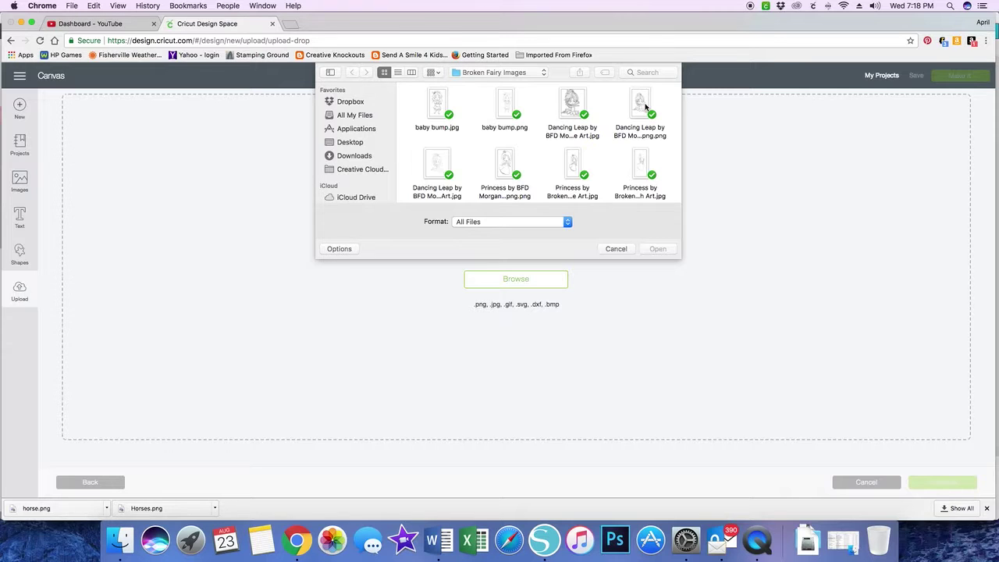
left_click(572, 102)
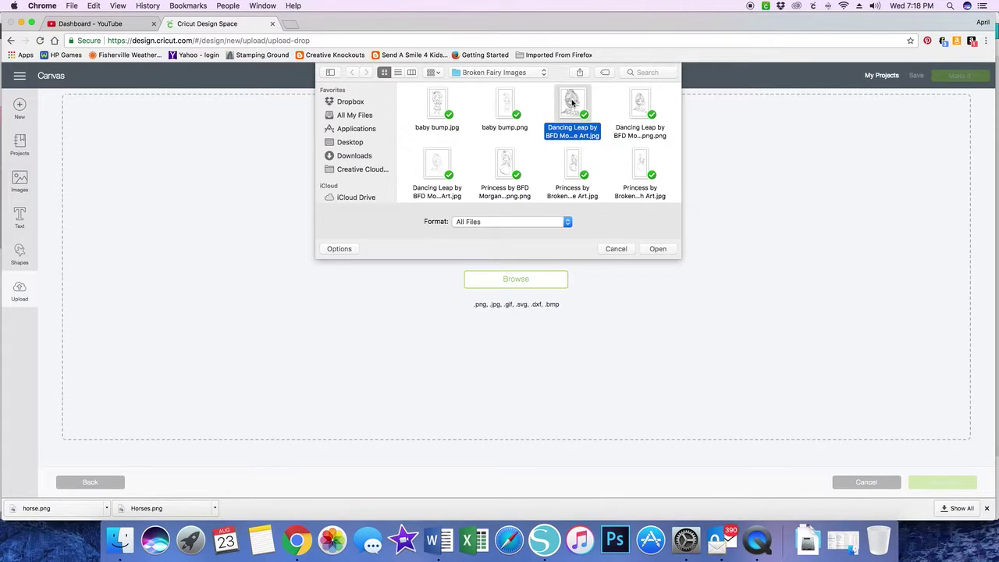
double_click(572, 103)
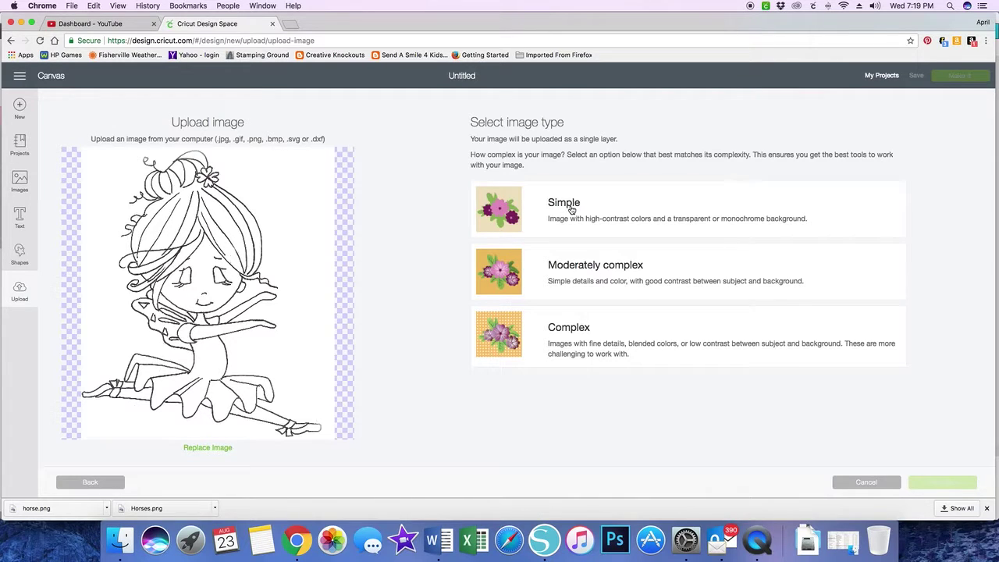
left_click(572, 209)
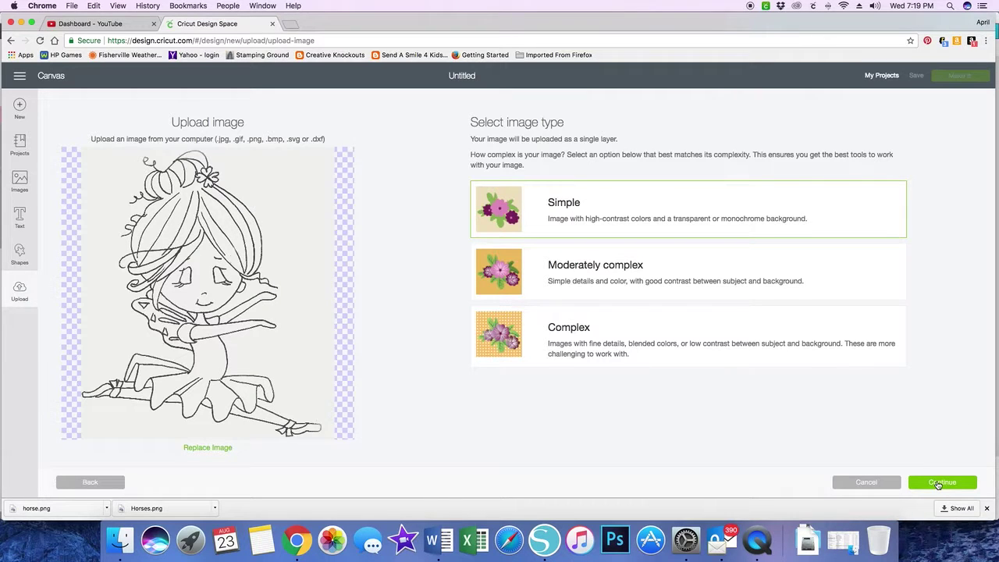
left_click(941, 483)
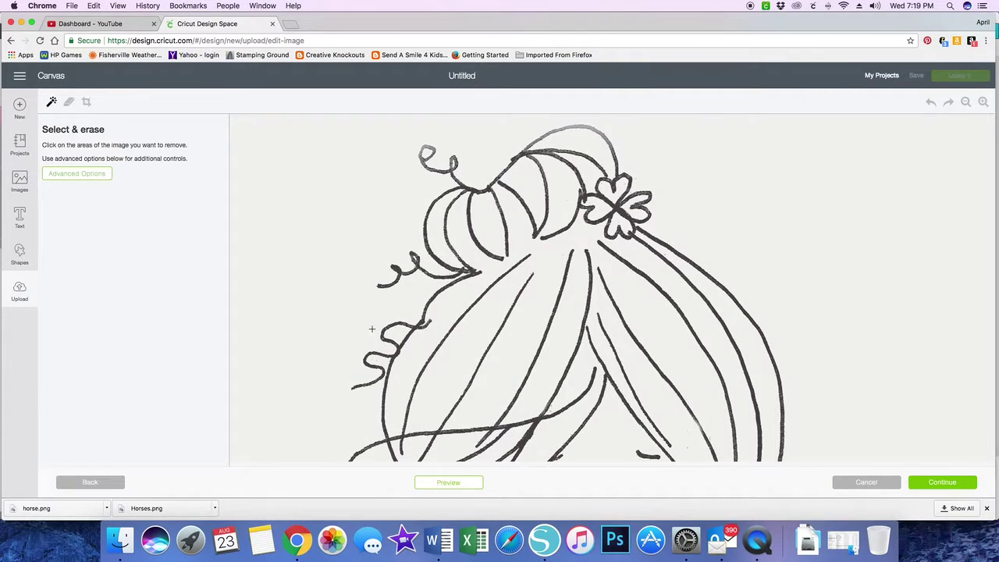
Display the advanced erase options and erase the background around the dancing fairy
scroll(371, 329, "down", 10)
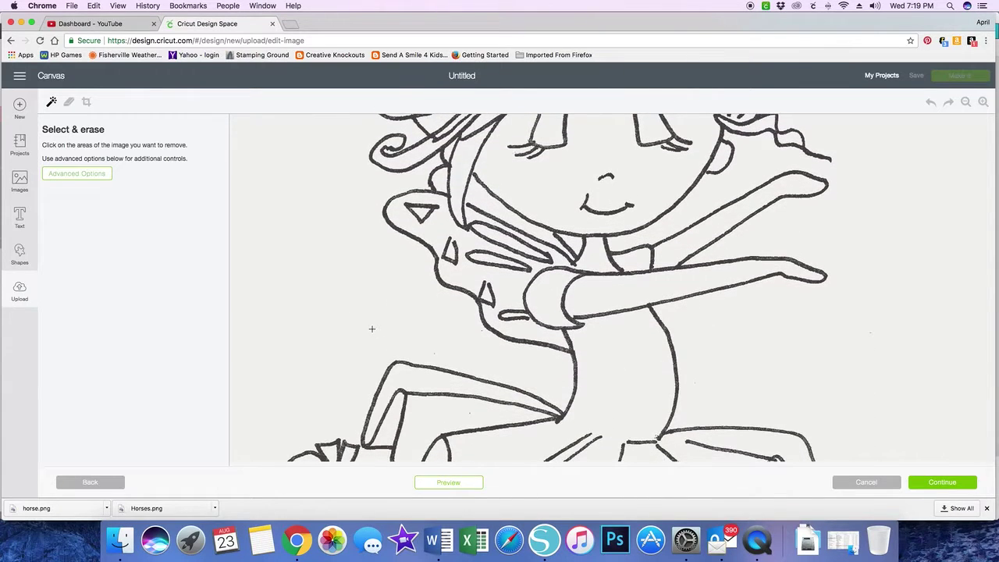
scroll(372, 329, "down", 5)
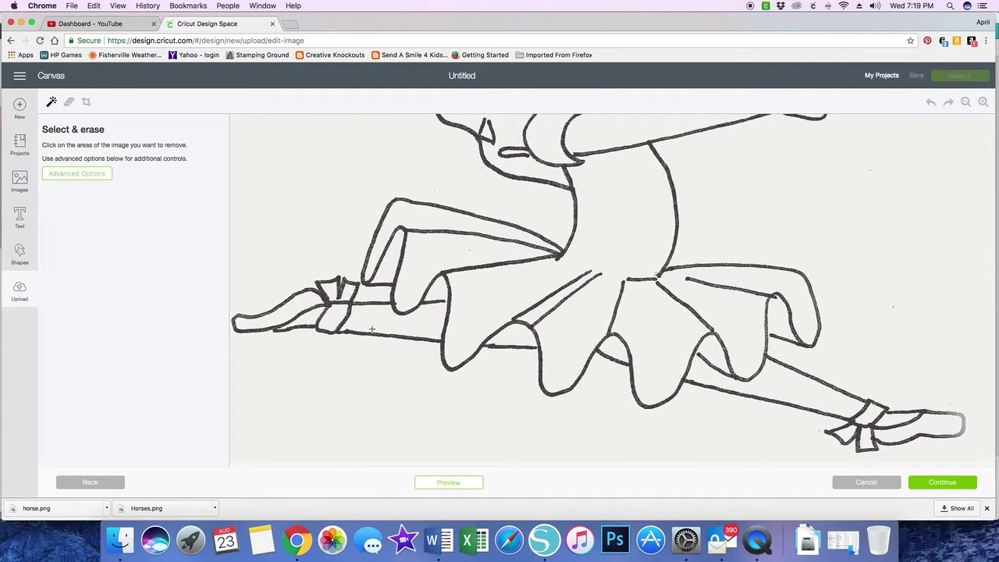
scroll(371, 328, "up", 12)
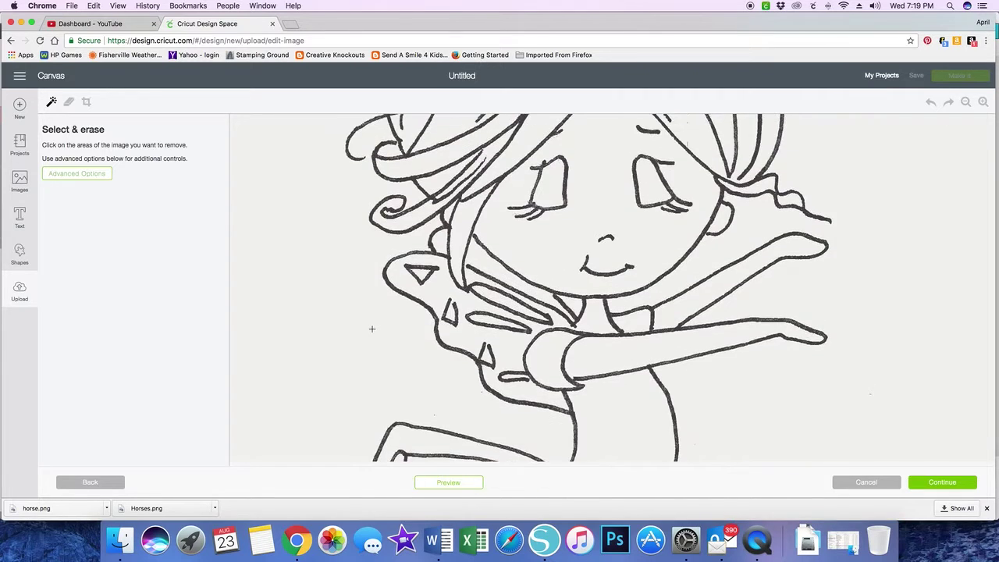
scroll(372, 329, "up", 3)
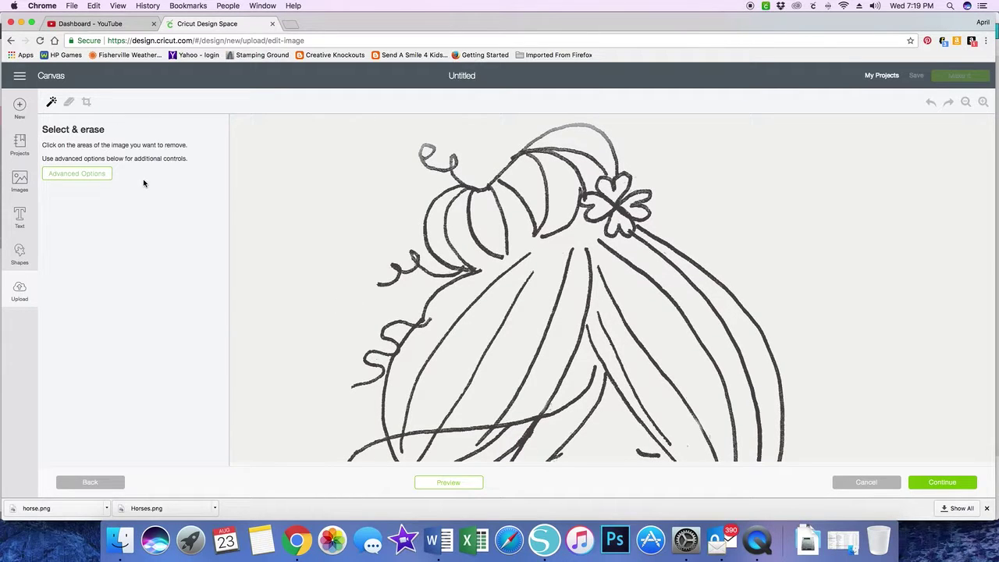
left_click(84, 174)
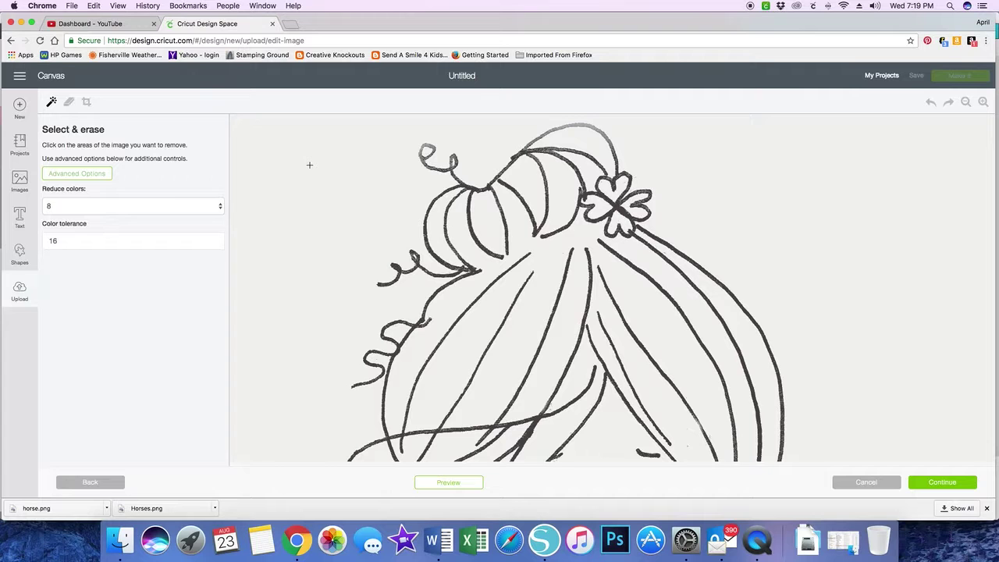
left_click(309, 165)
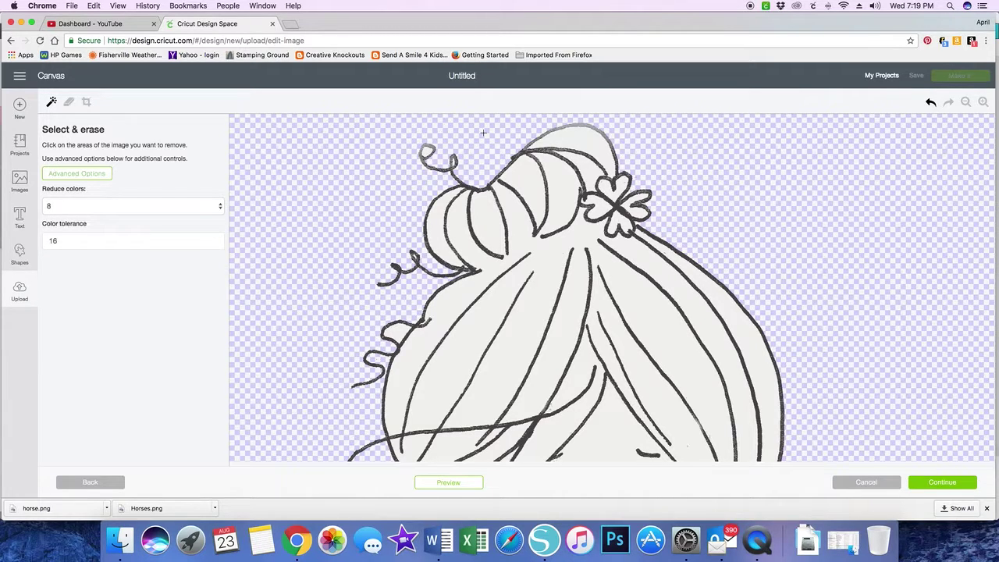
Try erasing openings in the fairy's wing, undoing the removal of the wing's fill and clearing its upper long slot
scroll(285, 158, "down", 5)
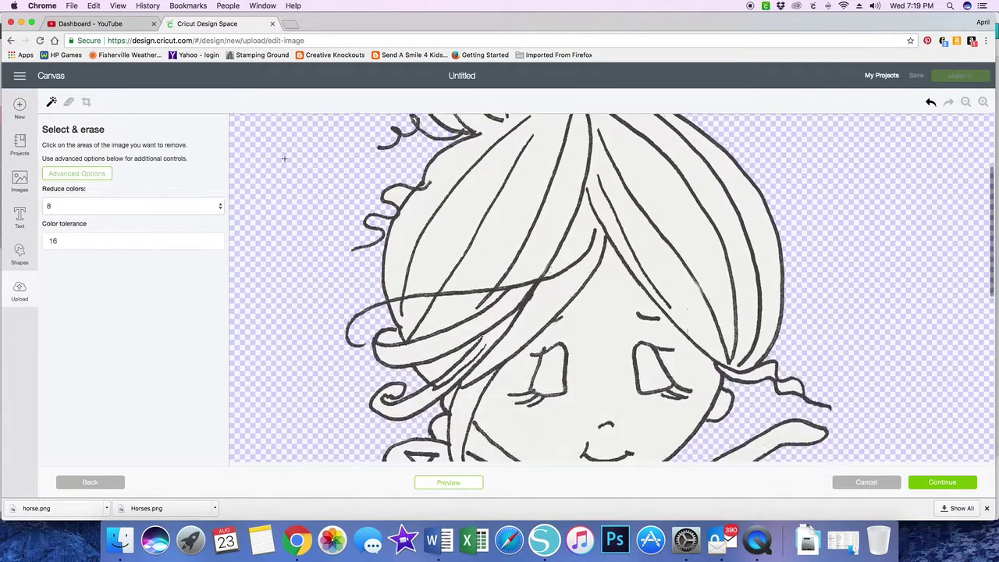
scroll(285, 159, "down", 3)
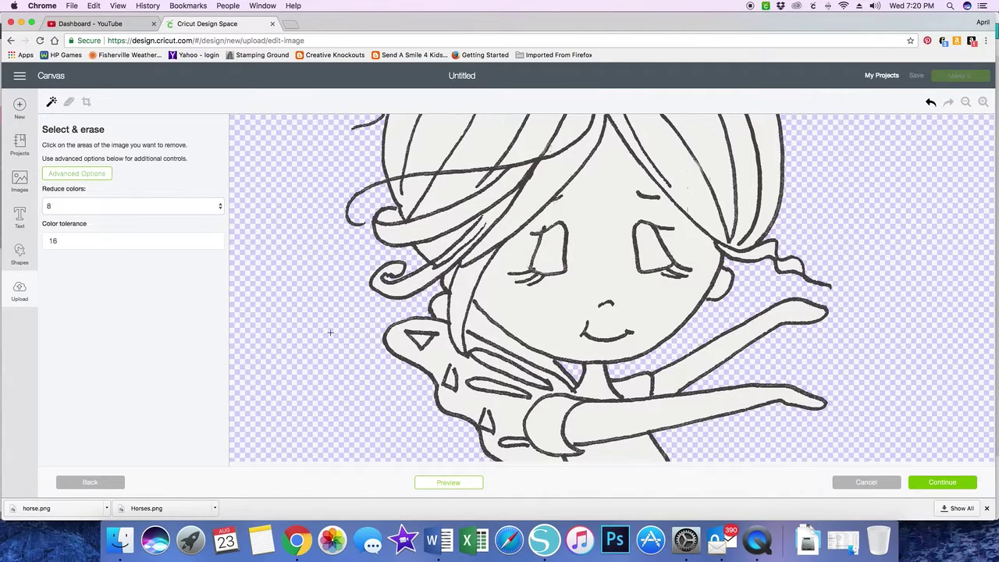
scroll(330, 333, "down", 5)
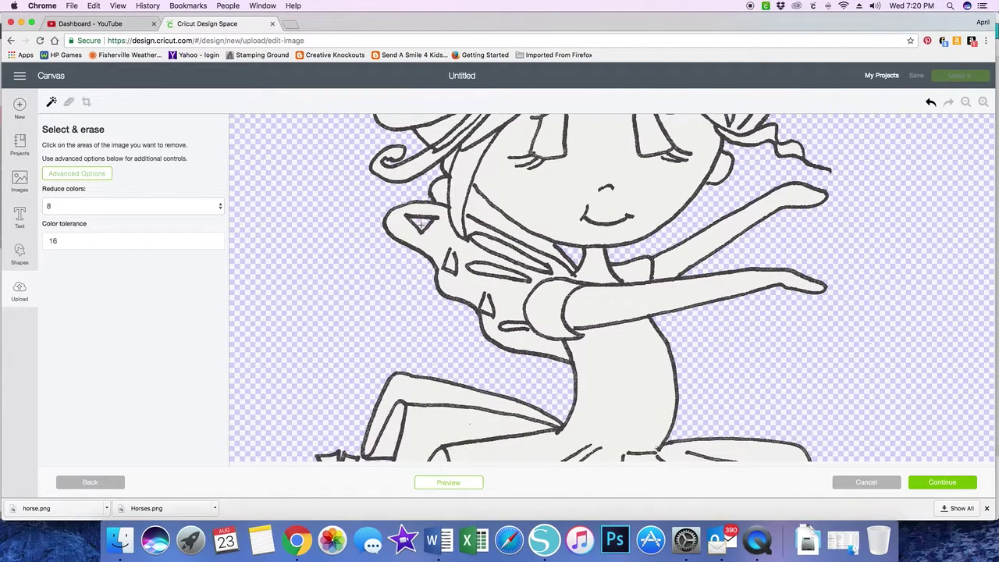
left_click(421, 225)
left_click(451, 263)
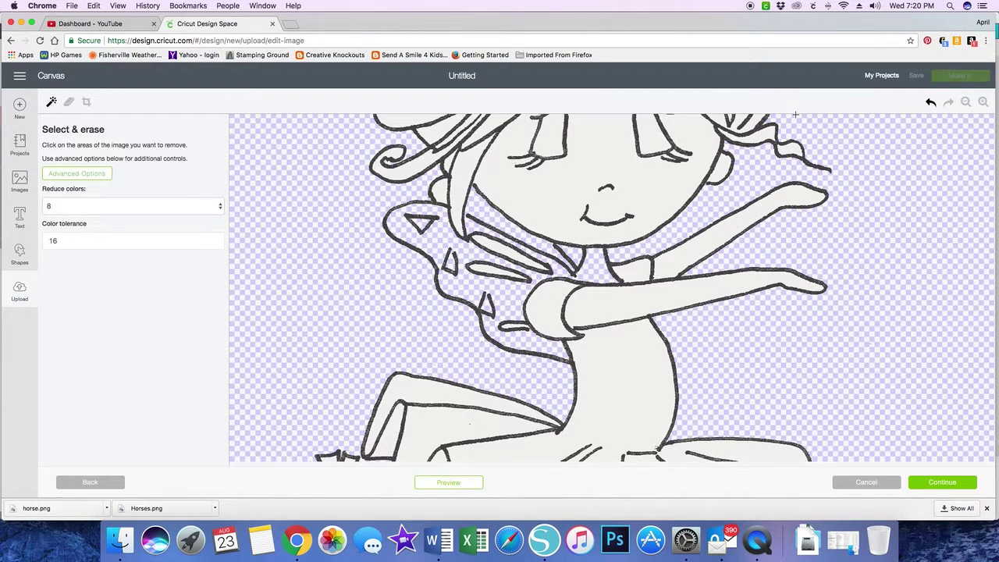
left_click(930, 104)
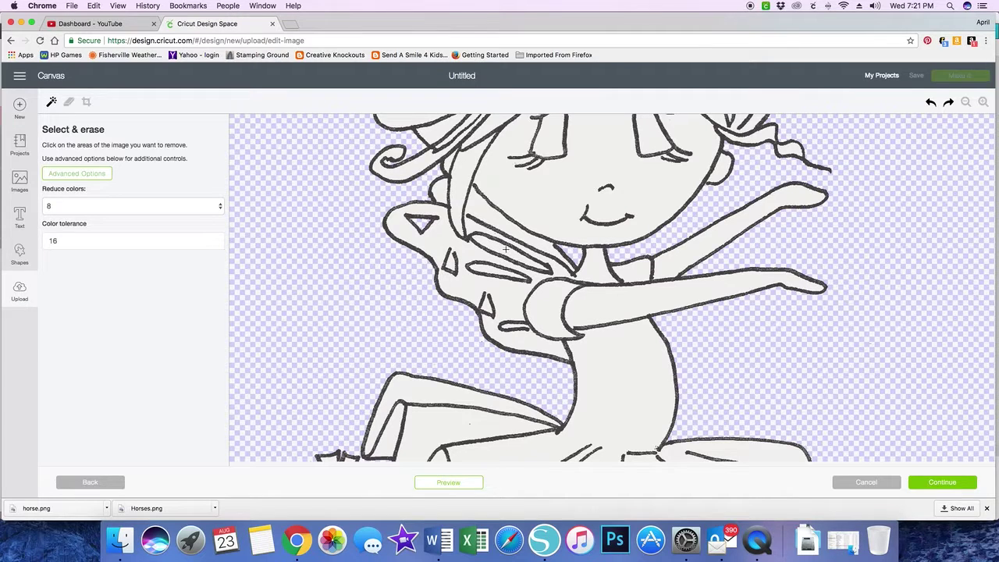
left_click(506, 249)
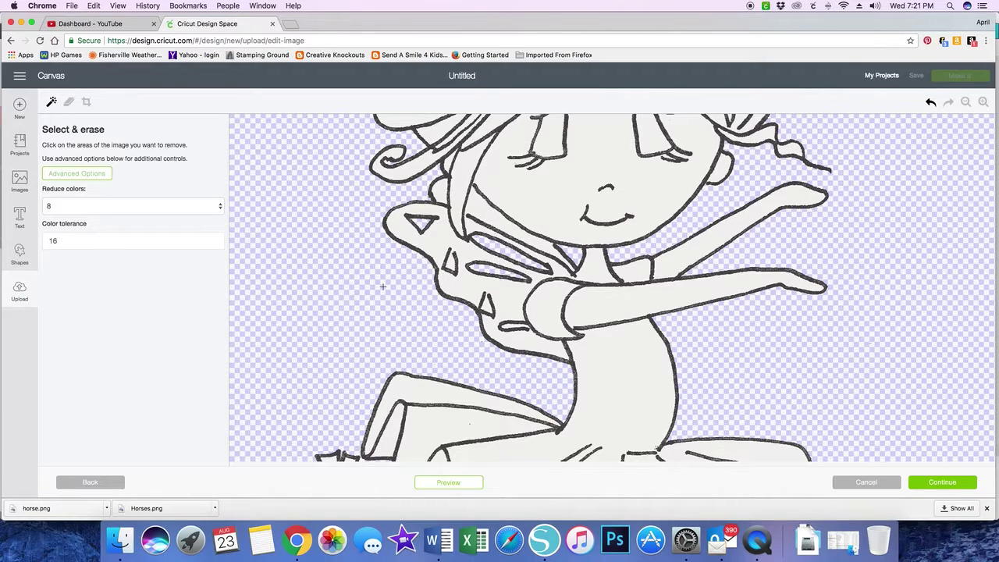
Examine the whole fairy drawing at several zoom levels for enclosed background areas around the hair, wing, skirt and legs
scroll(376, 286, "up", 6)
scroll(376, 285, "up", 4)
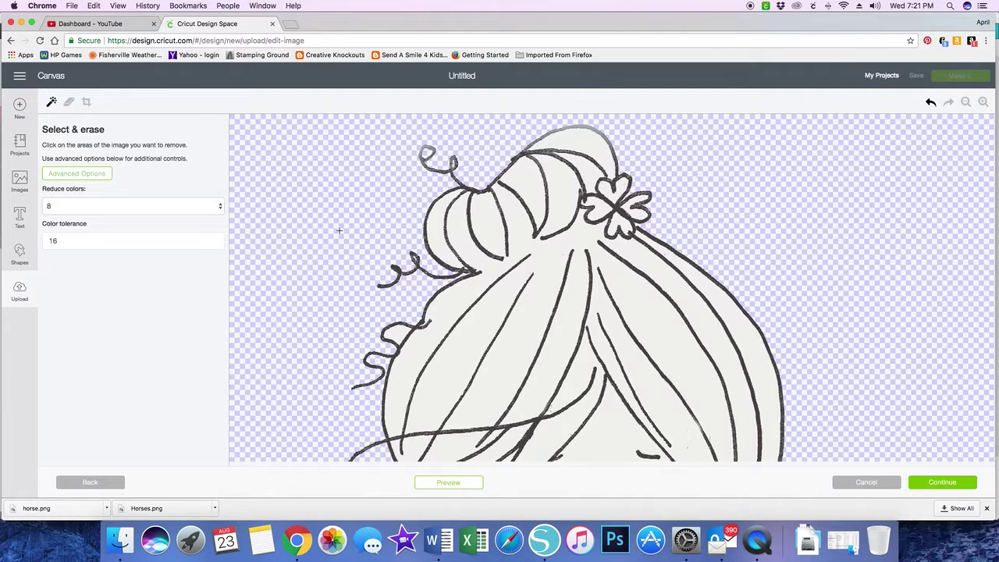
scroll(340, 230, "down", 10)
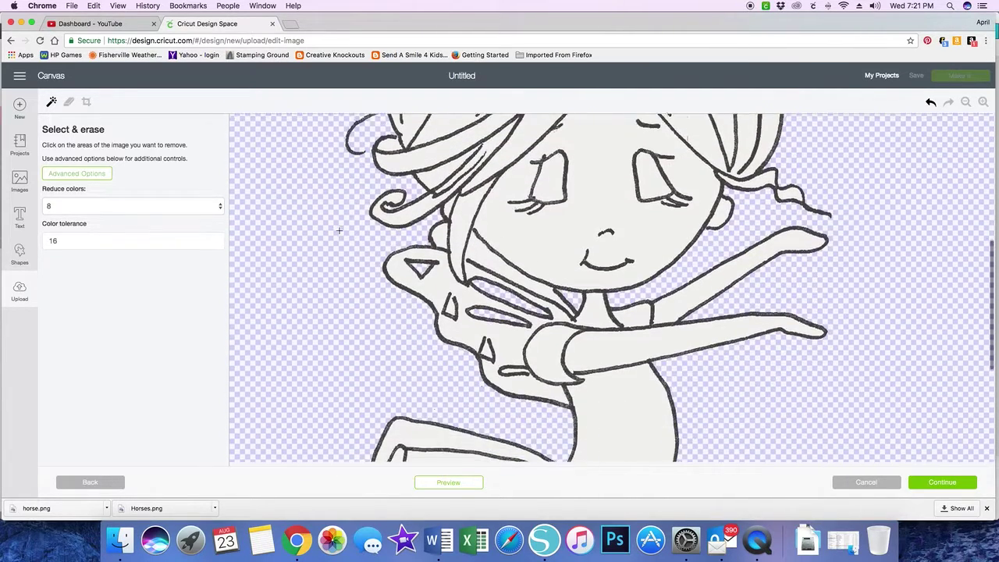
scroll(340, 230, "down", 10)
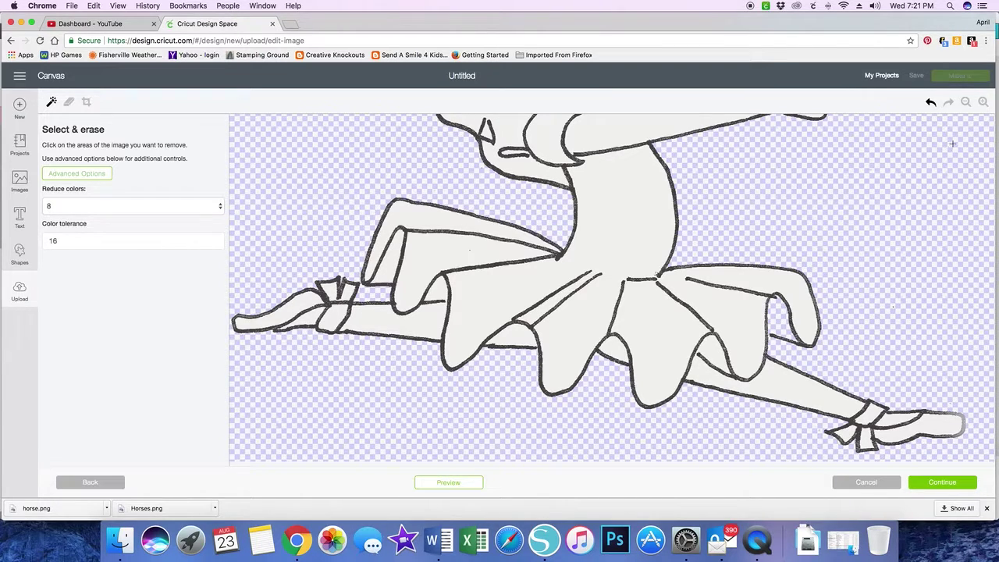
left_click(967, 102)
left_click(967, 102)
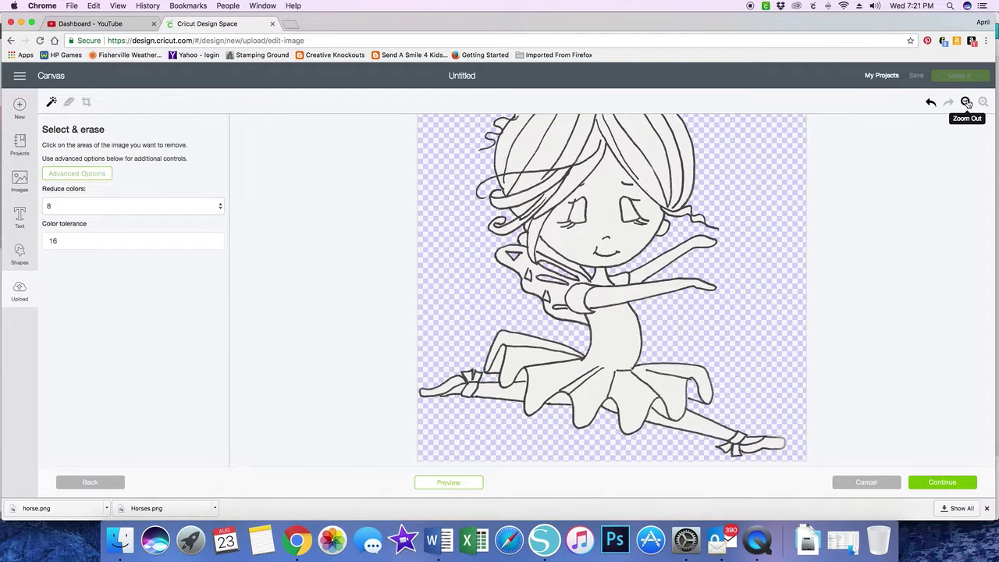
left_click(966, 102)
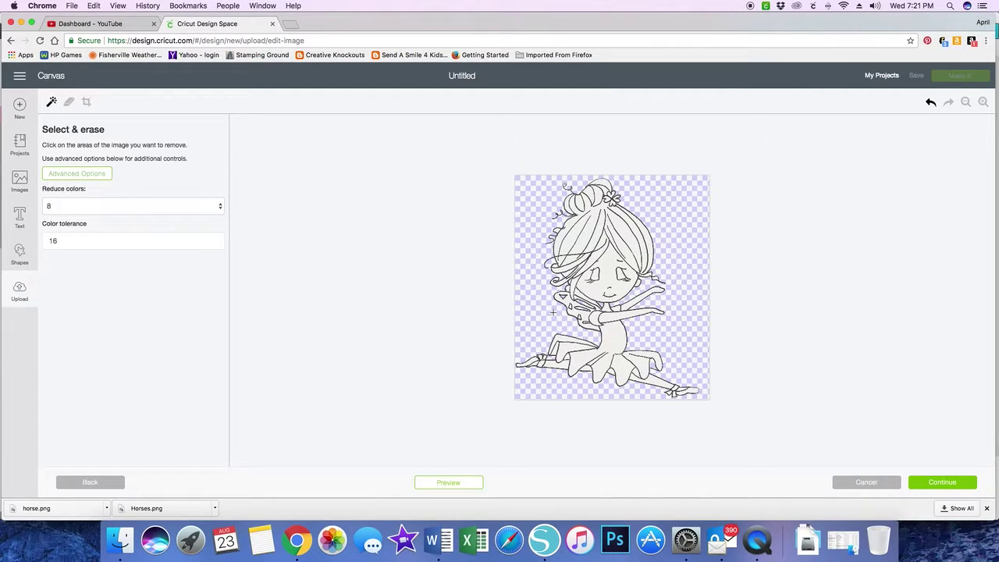
left_click(983, 102)
left_click(983, 102)
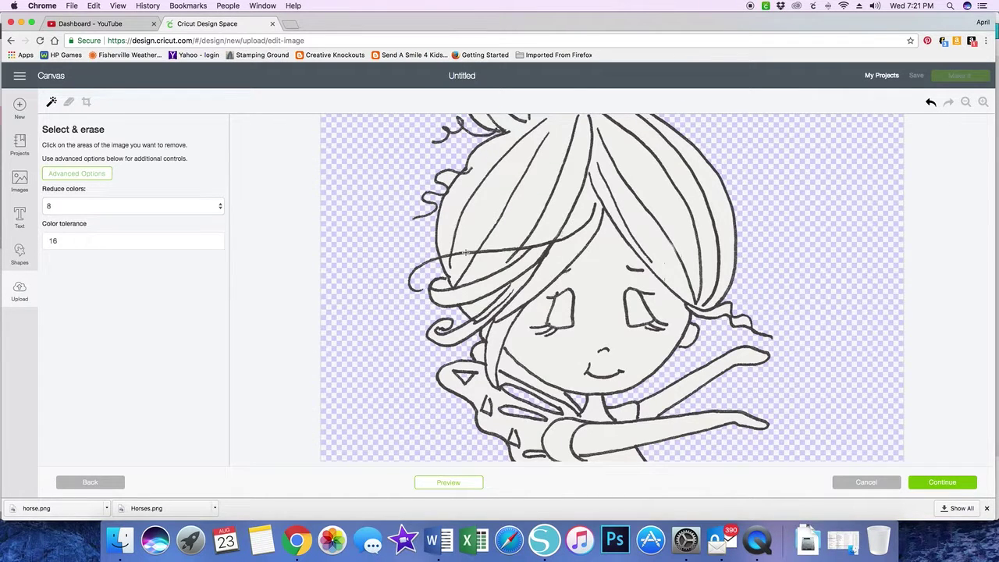
scroll(465, 252, "up", 5)
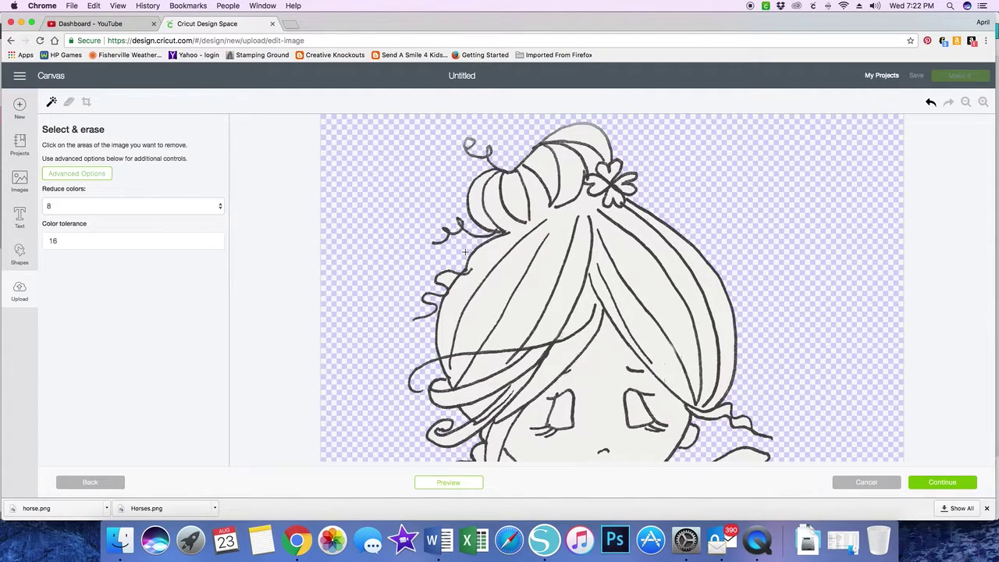
scroll(465, 251, "down", 2)
scroll(465, 251, "down", 7)
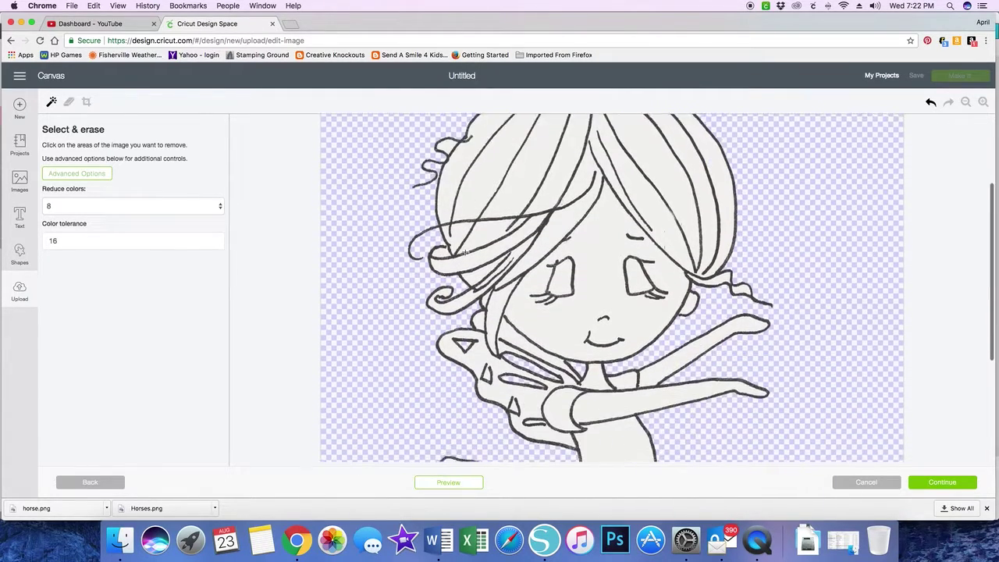
scroll(466, 251, "down", 2)
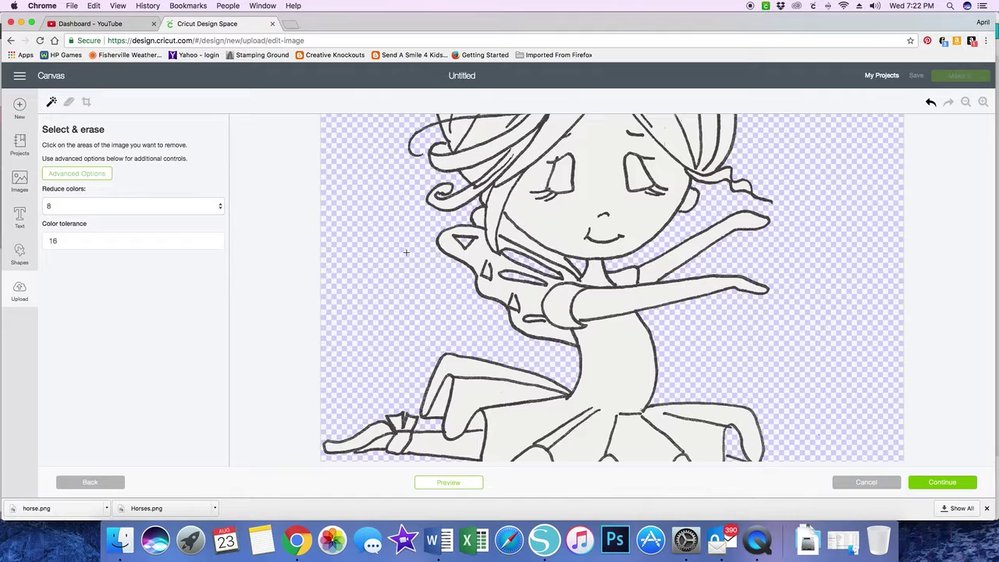
scroll(406, 252, "down", 5)
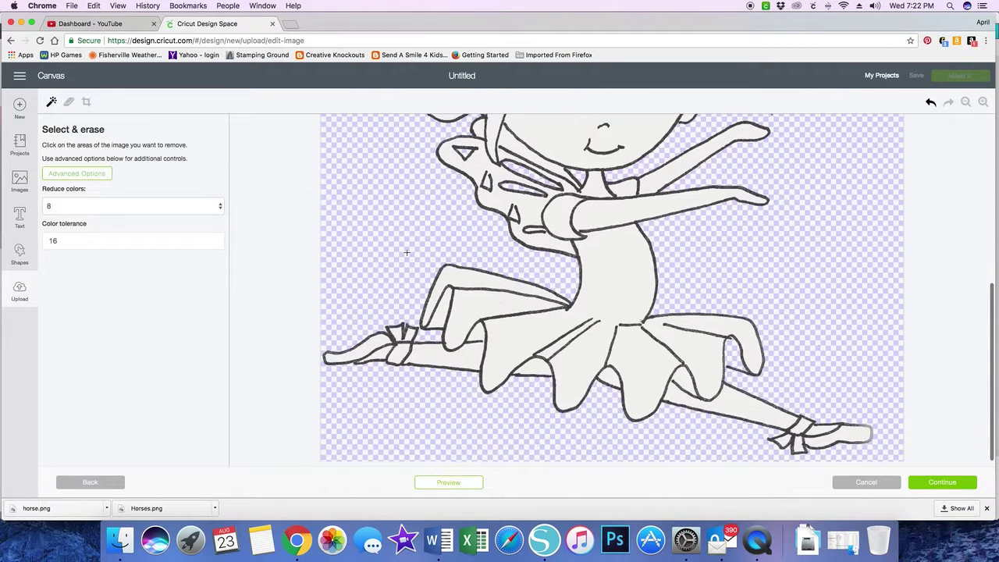
scroll(407, 252, "up", 4)
scroll(407, 253, "down", 2)
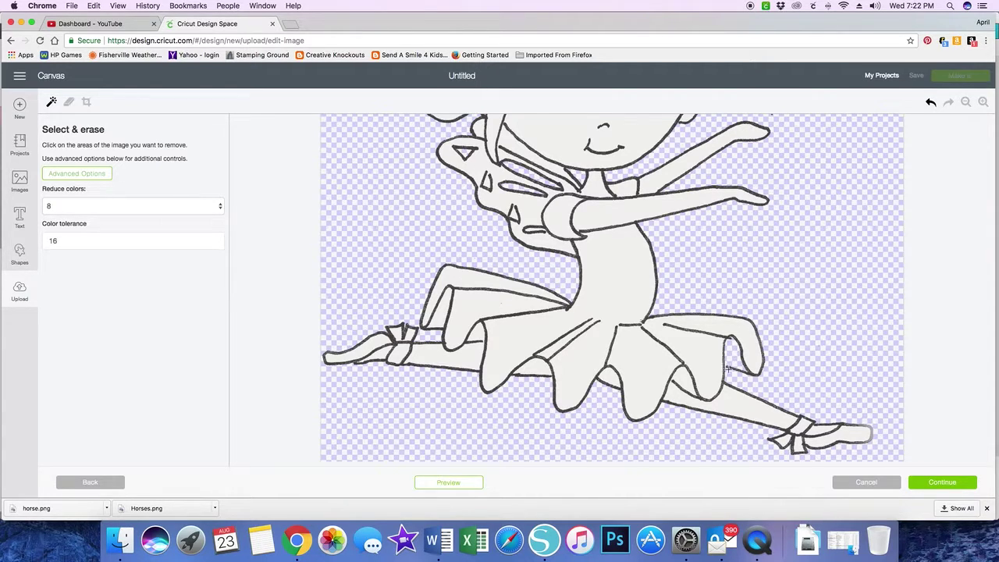
left_click(983, 101)
left_click(983, 102)
scroll(838, 200, "down", 10)
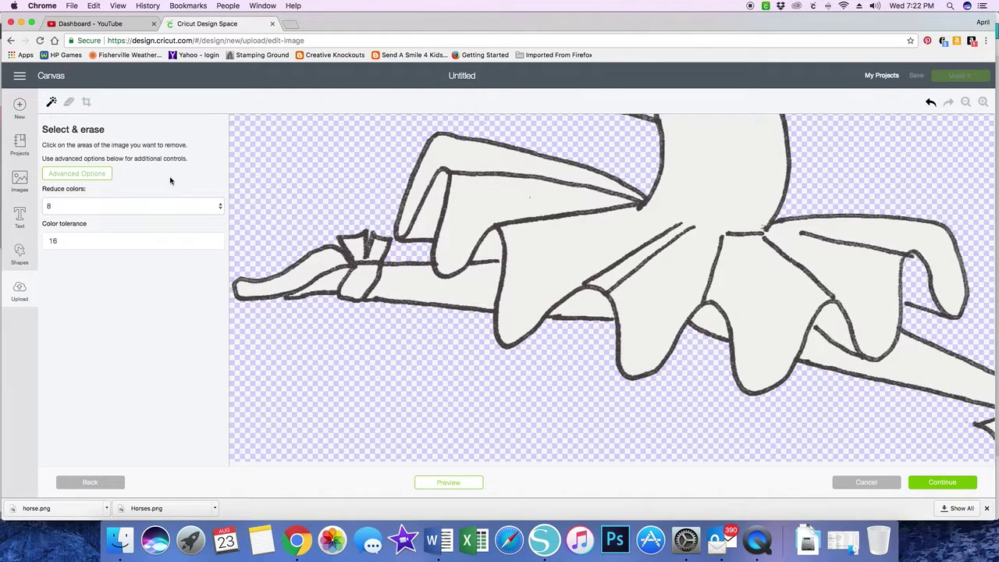
Return to the image type selection, discarding the erasures, and reopen the drawing for editing as a Simple image
key("super+bracketleft")
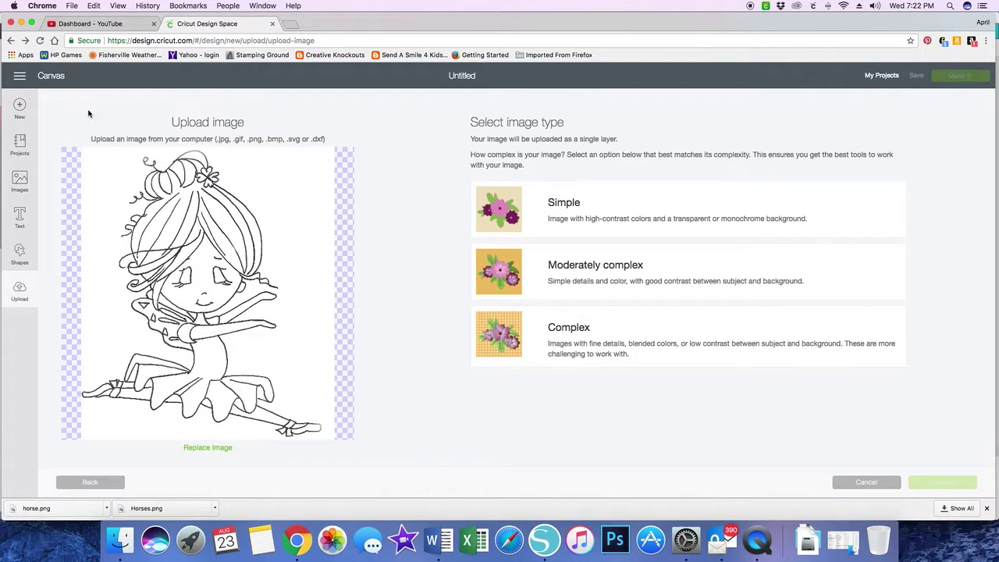
left_click(568, 205)
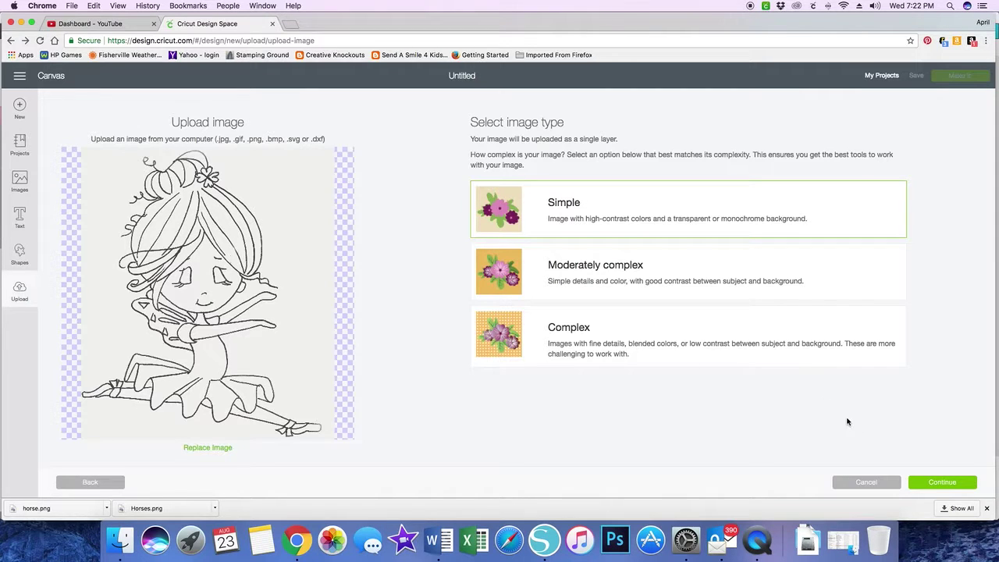
left_click(941, 482)
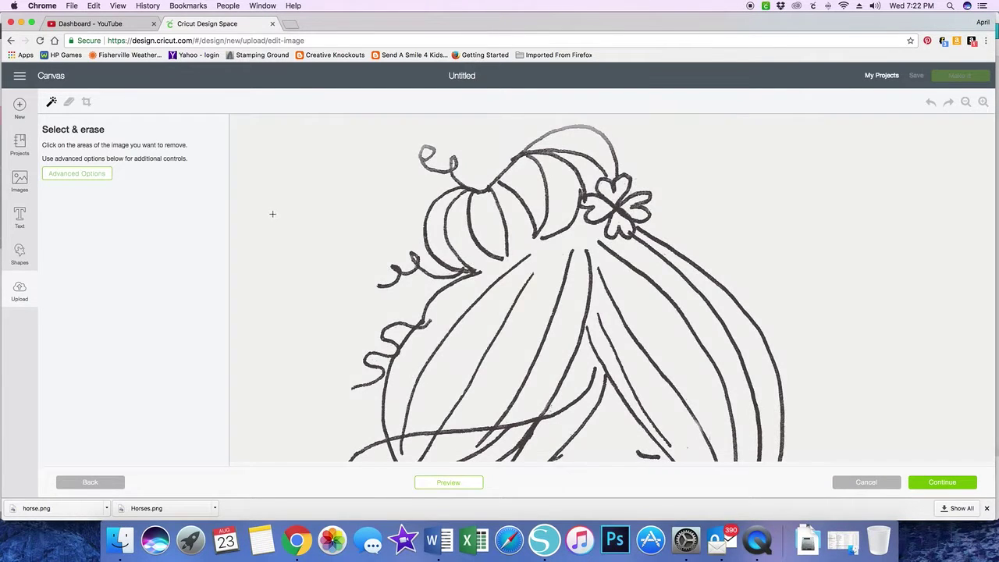
Erase the background surrounding the fairy and check the result down to the skirt and feet
left_click(317, 193)
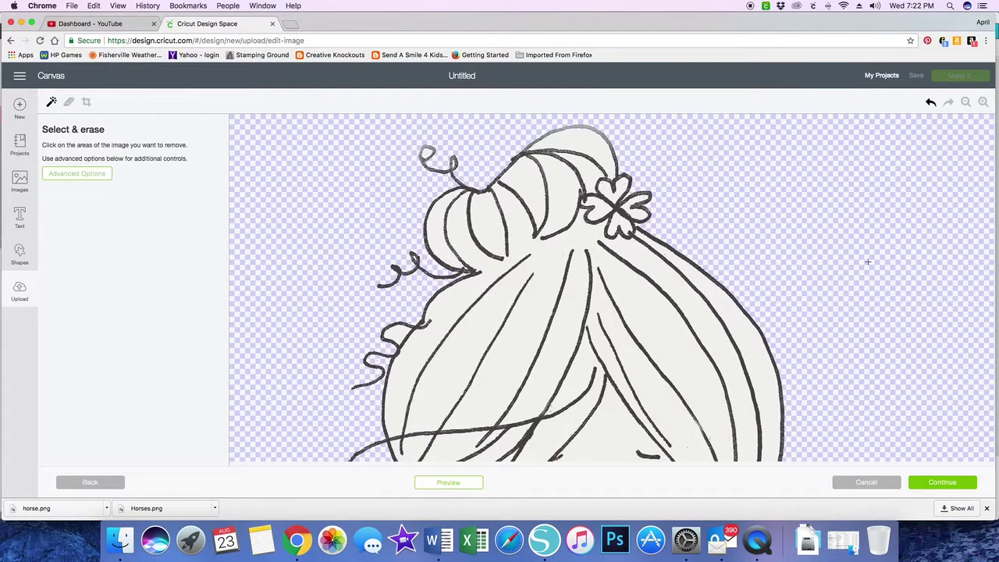
scroll(869, 261, "down", 5)
scroll(870, 261, "down", 10)
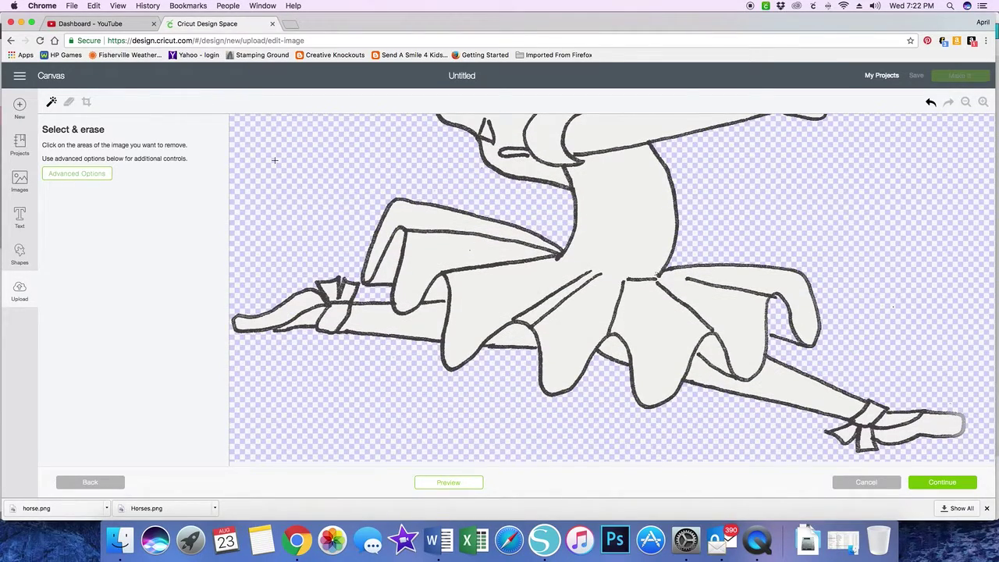
scroll(275, 161, "up", 1)
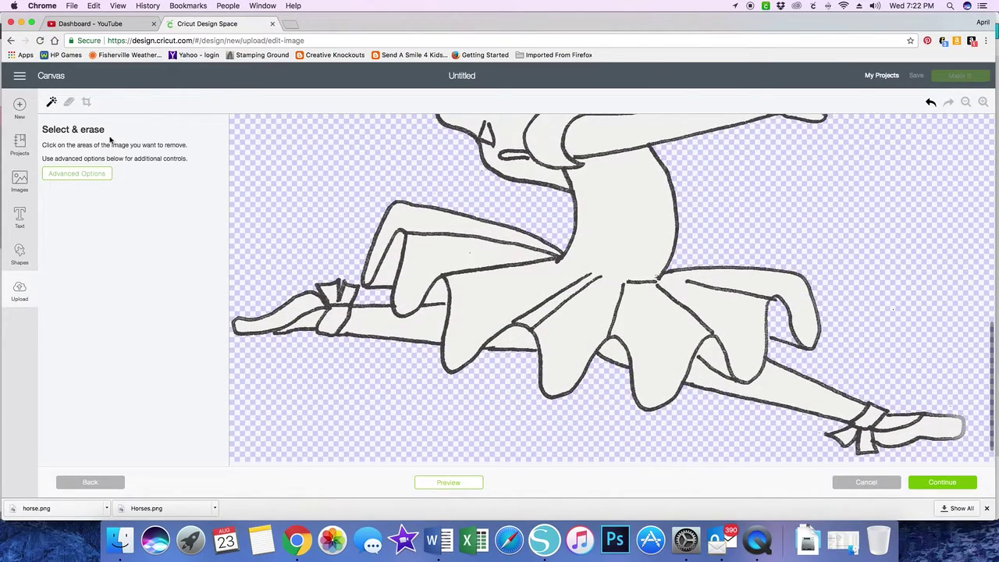
Try the Erase and Crop tools on the fairy drawing, undoing the last change
left_click(68, 105)
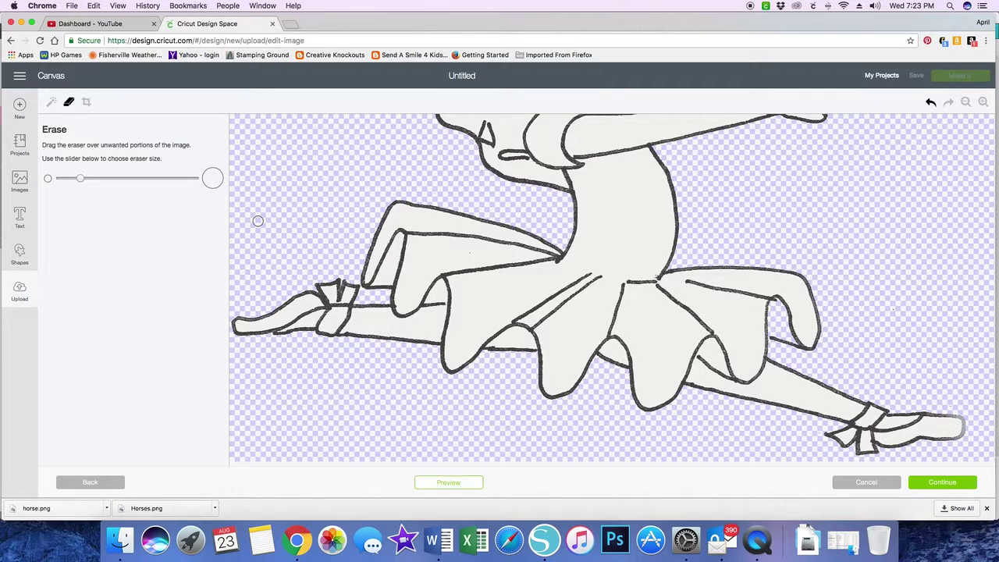
left_click(86, 102)
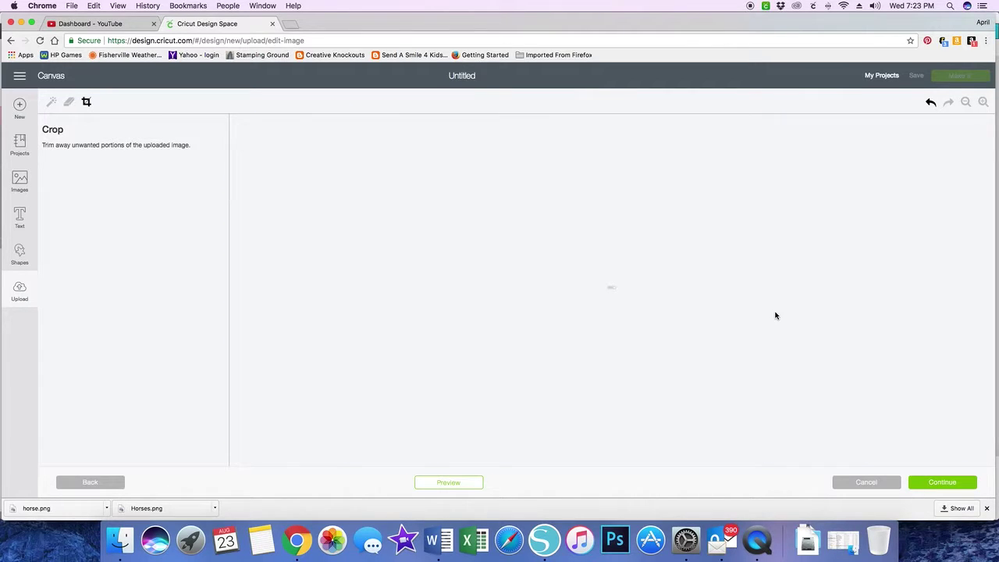
left_click(929, 103)
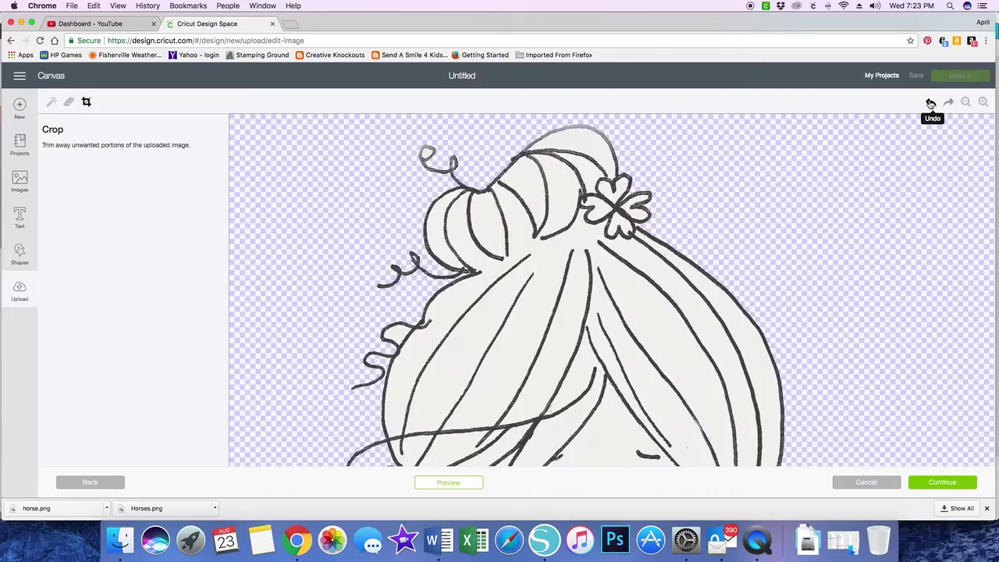
left_click(929, 104)
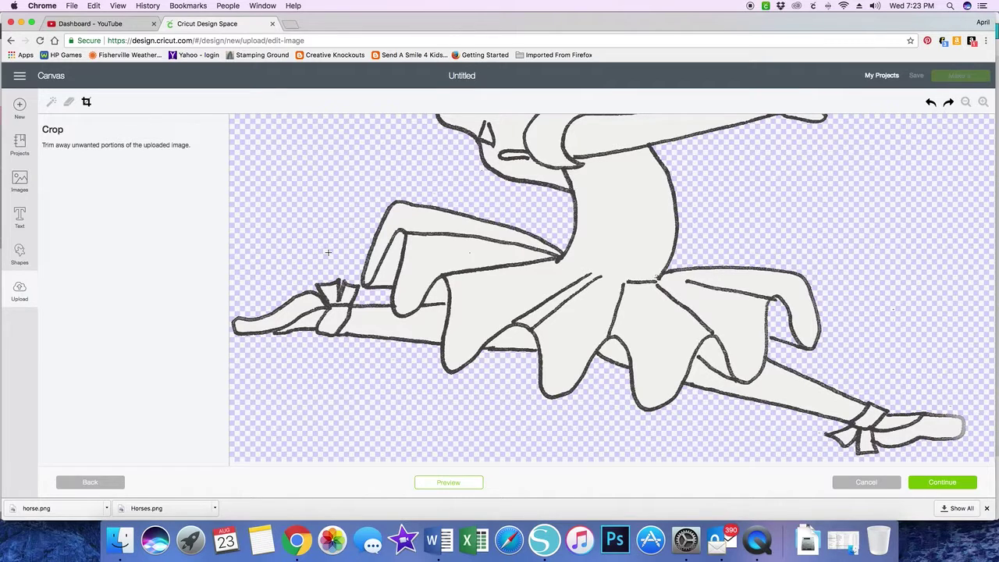
Erase the background enclosed by the small curl above the fairy's hair bun with Select & erase
scroll(328, 252, "up", 10)
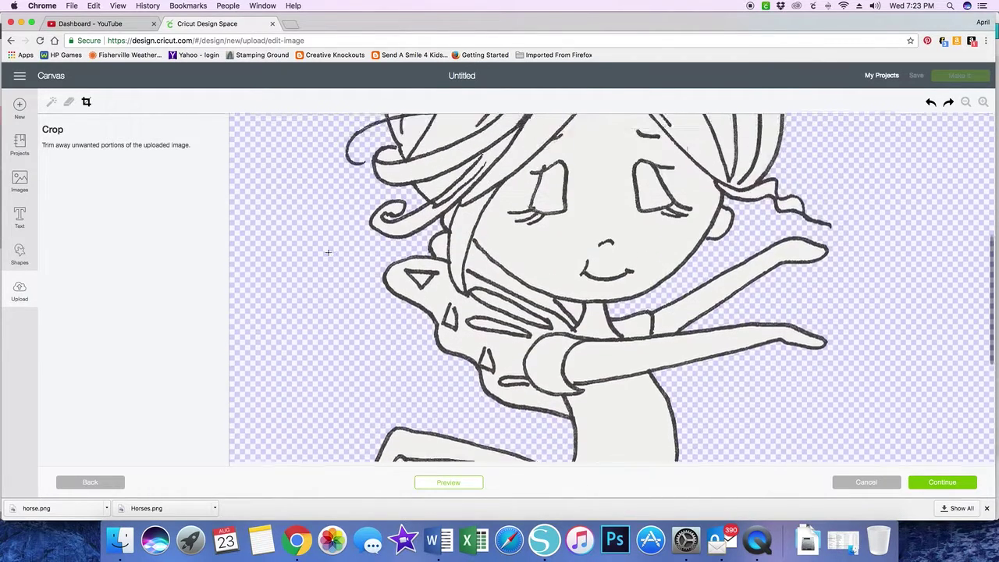
scroll(328, 252, "up", 10)
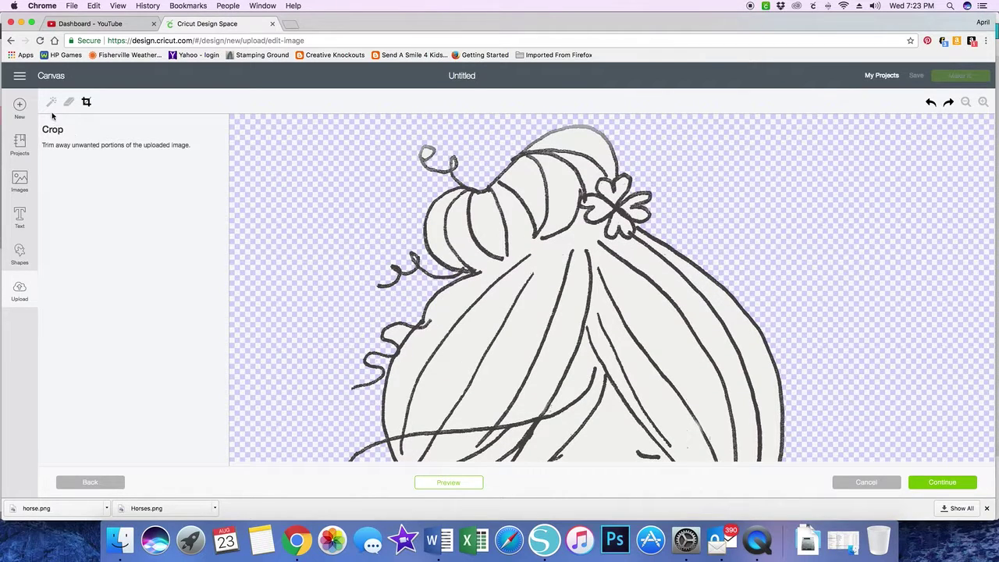
left_click(51, 102)
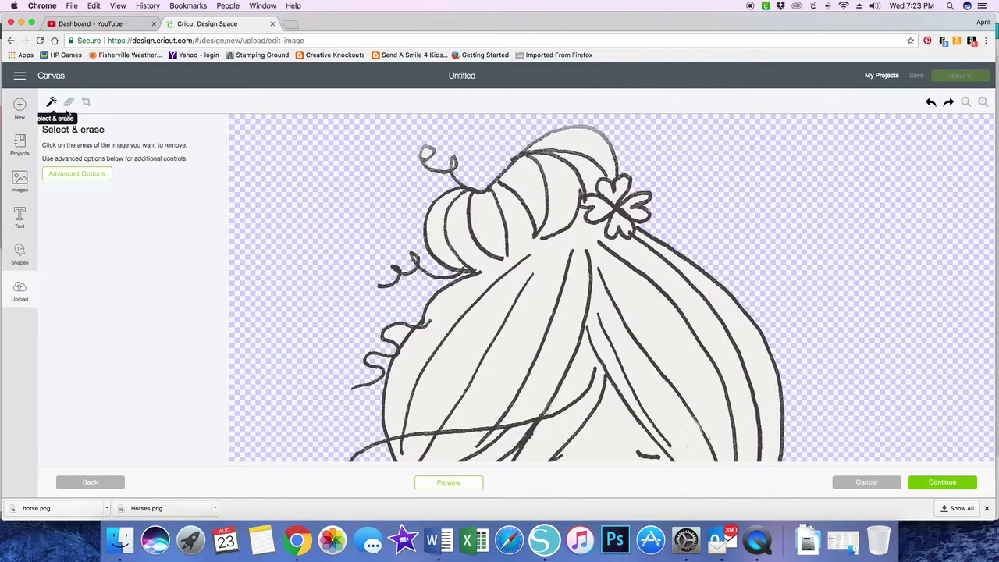
left_click(426, 154)
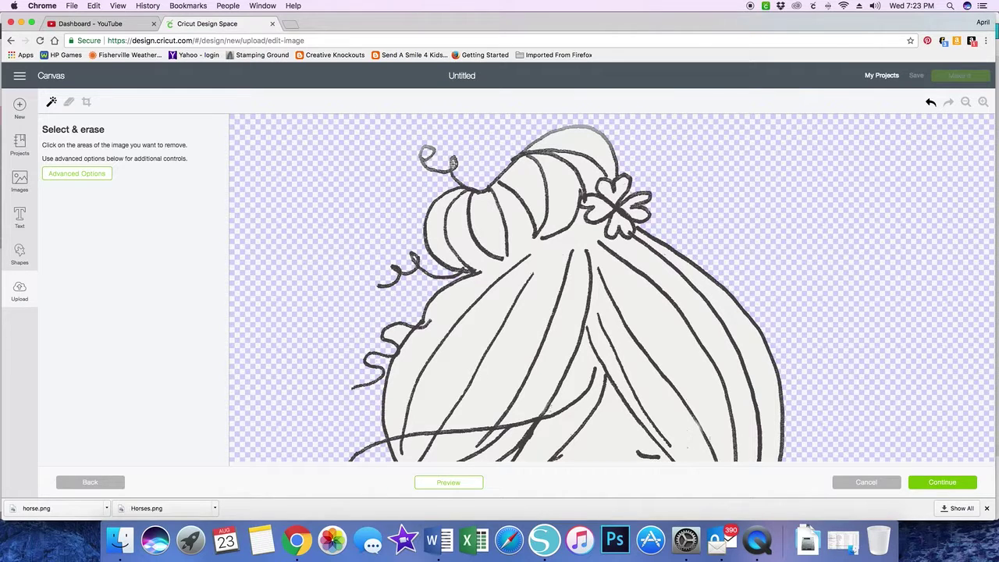
Examine the drawing from the hair curls down to the feet, and the whole figure, for remaining background areas
scroll(415, 258, "down", 4)
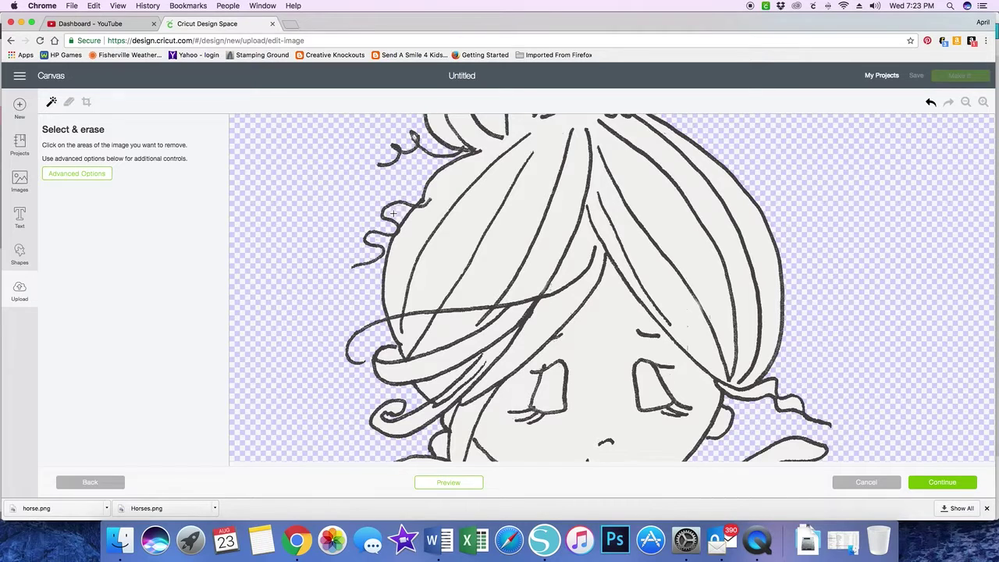
scroll(393, 213, "down", 7)
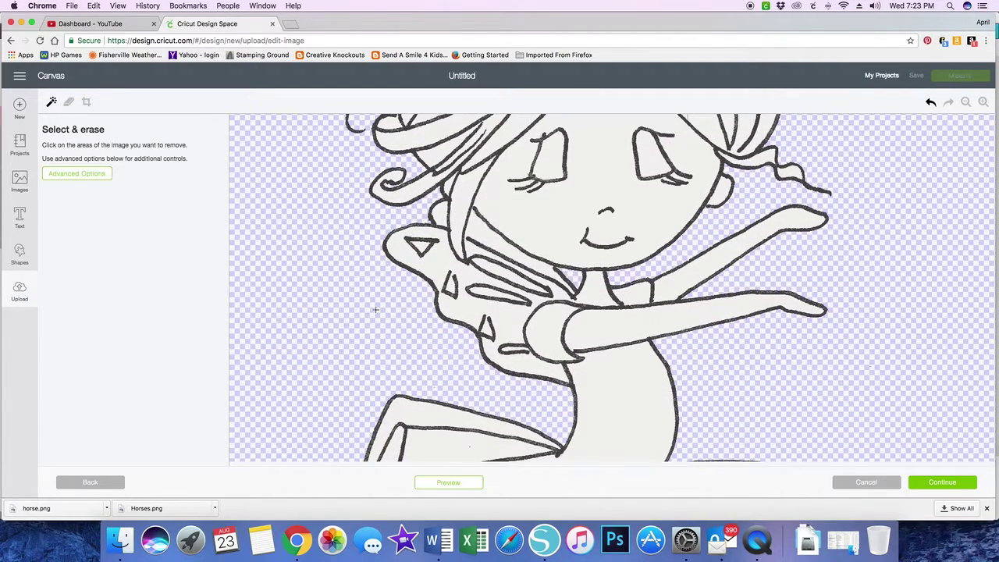
scroll(376, 309, "down", 6)
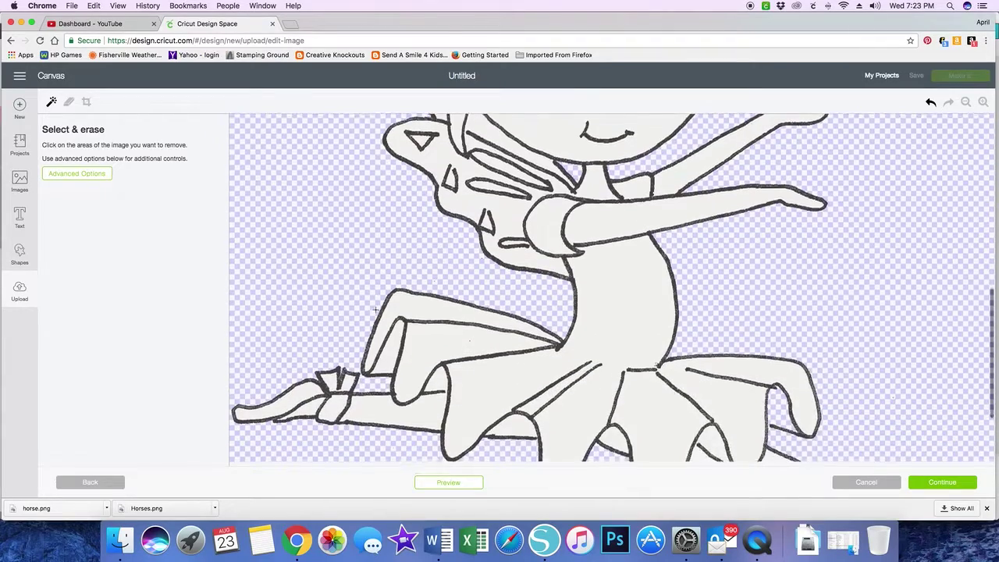
scroll(375, 310, "up", 2)
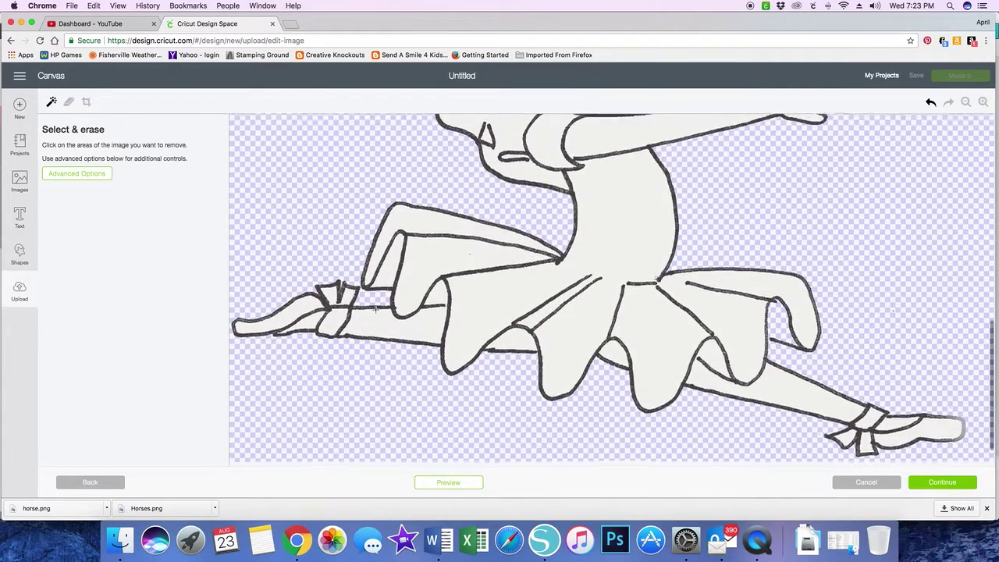
scroll(376, 310, "up", 10)
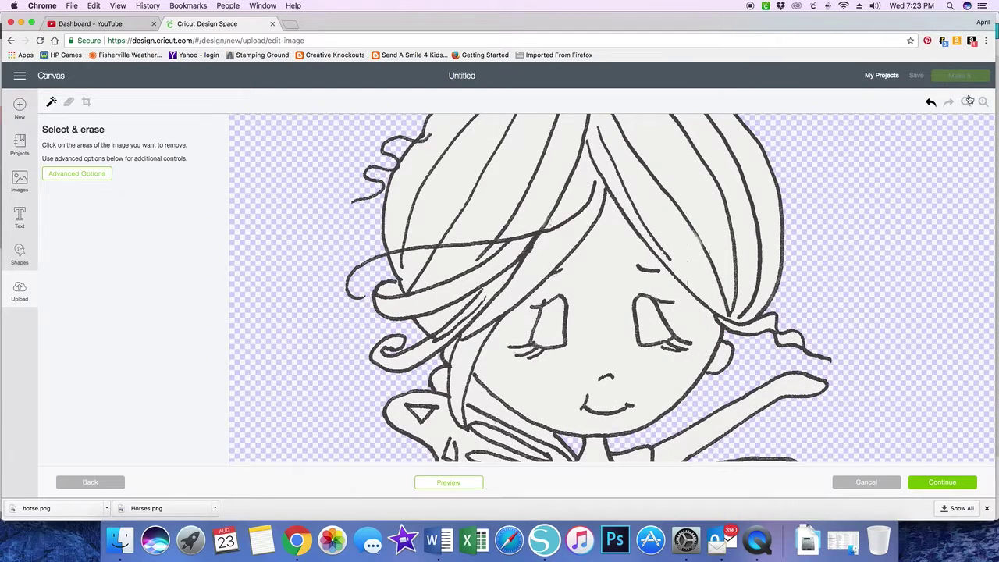
left_click(967, 102)
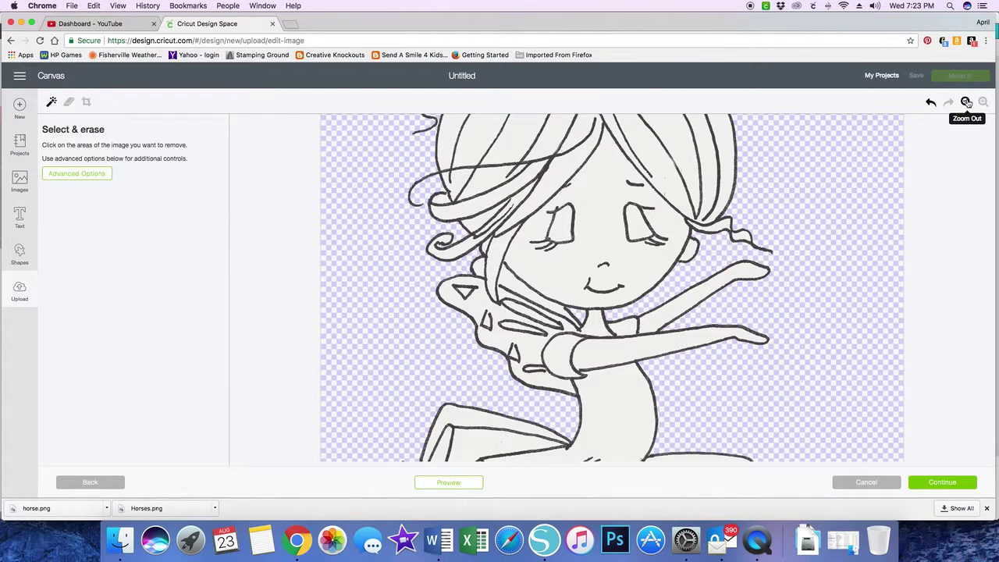
left_click(967, 102)
left_click(967, 103)
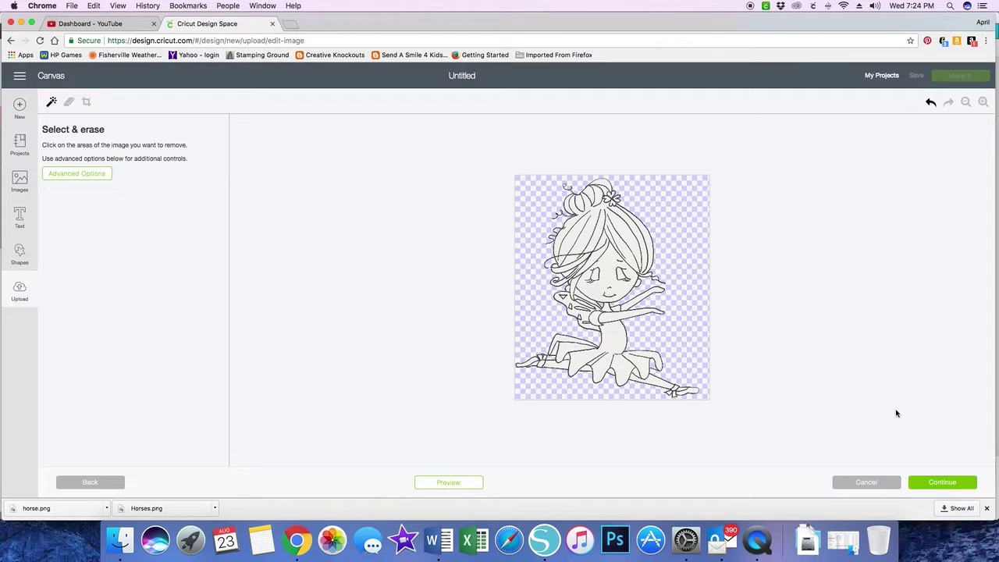
Save the fairy drawing as a print then cut image and select it among the recently uploaded images
left_click(942, 483)
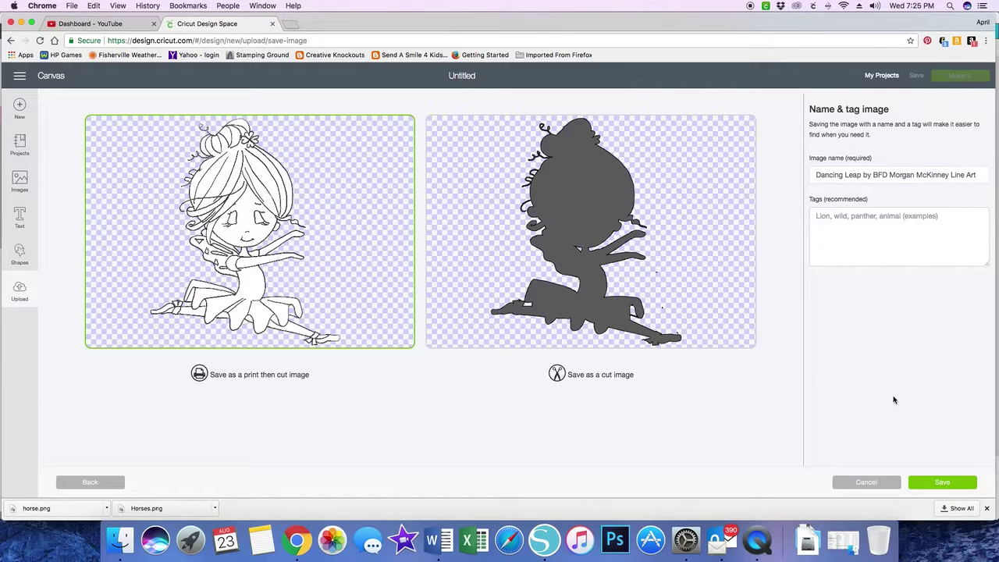
left_click(944, 482)
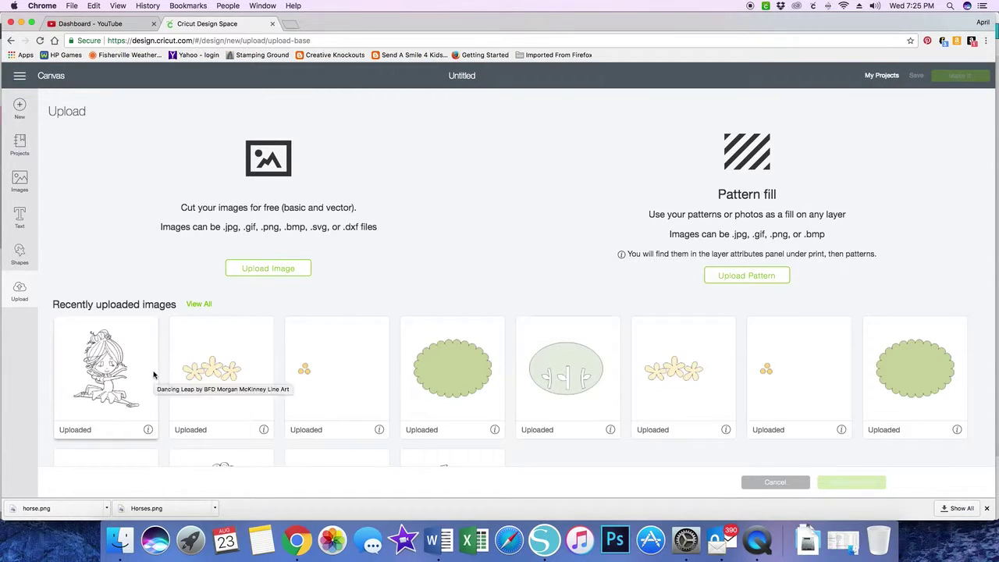
left_click(124, 369)
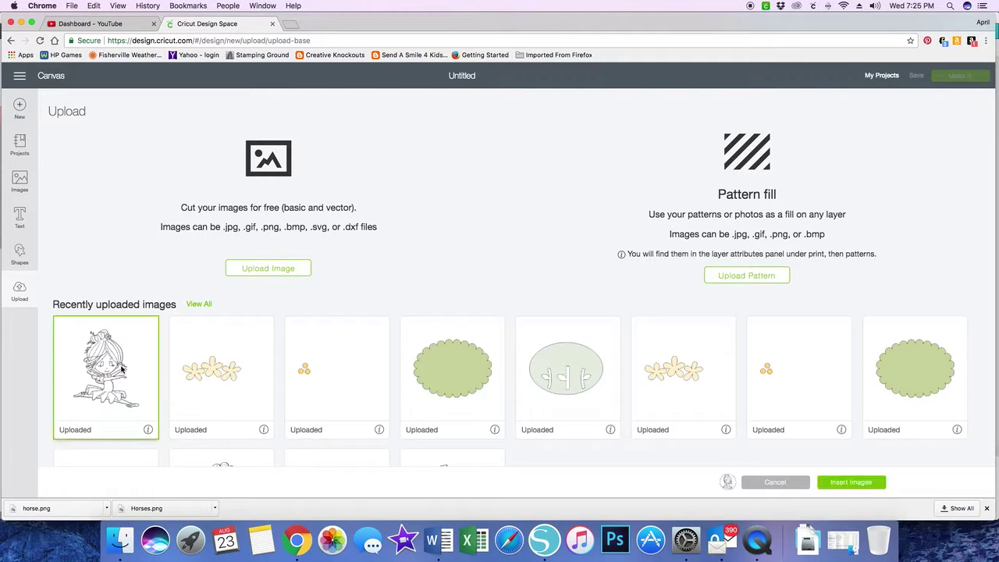
Start a new canvas and filter the image library to Uploaded images only
left_click(20, 107)
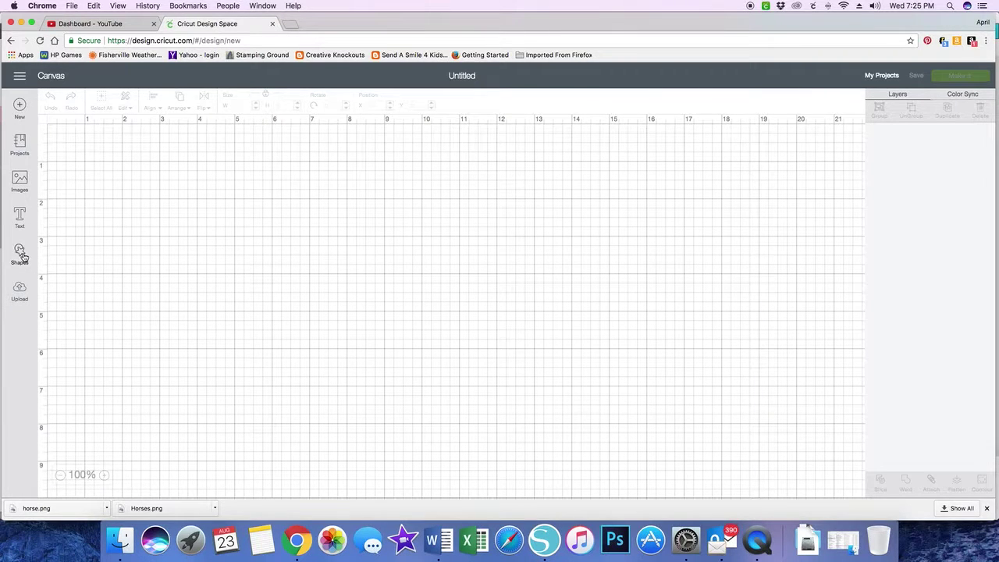
left_click(21, 179)
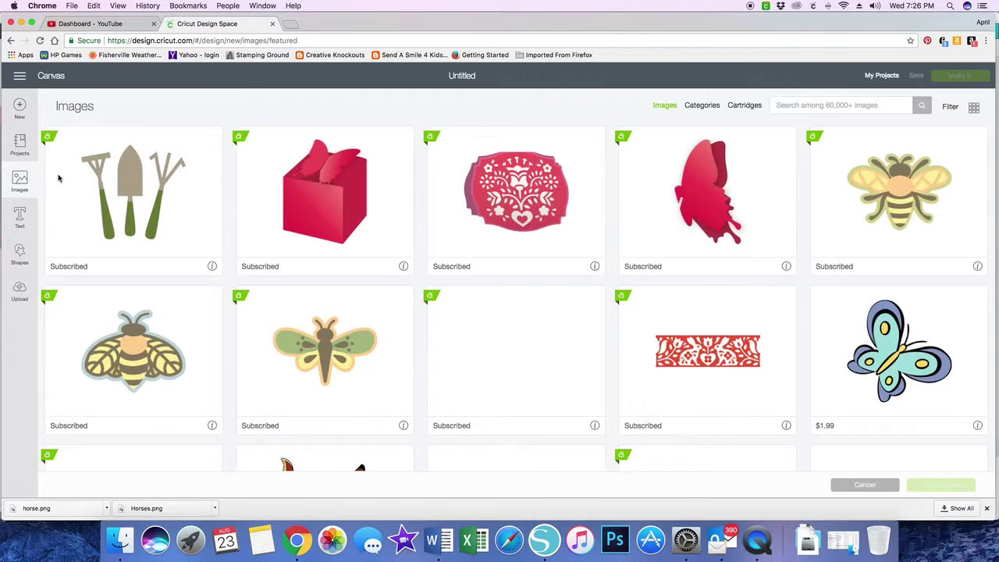
left_click(950, 107)
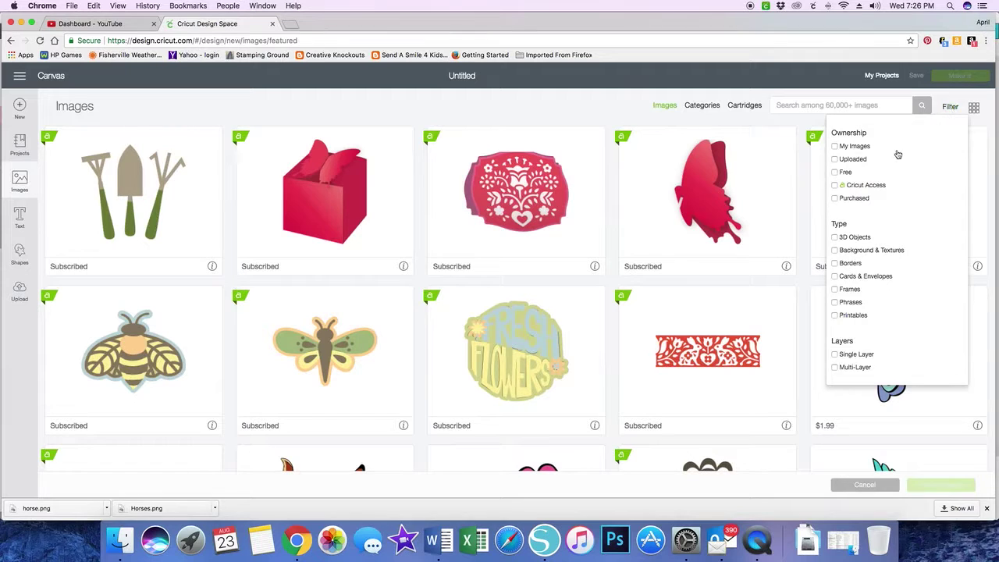
left_click(835, 160)
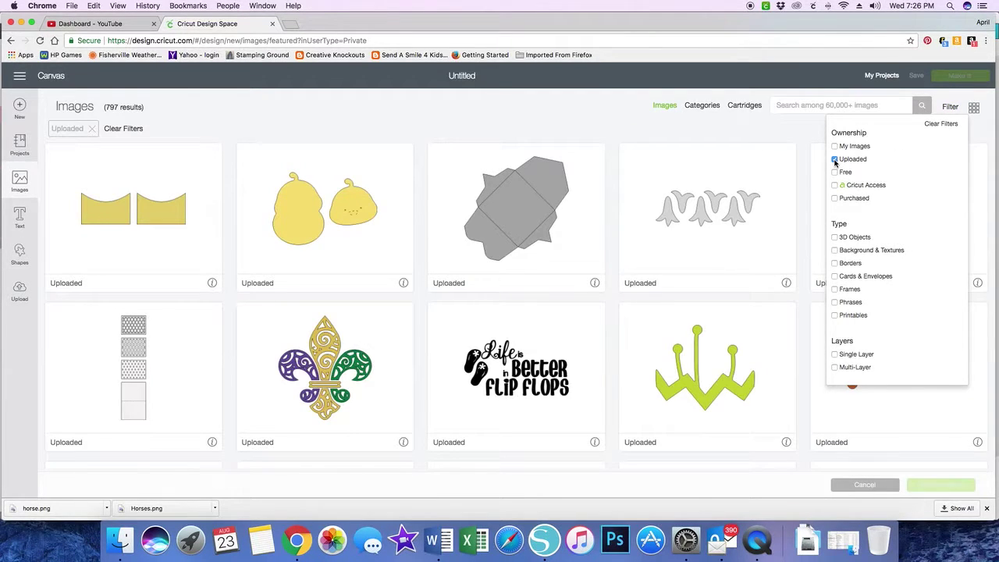
left_click(743, 138)
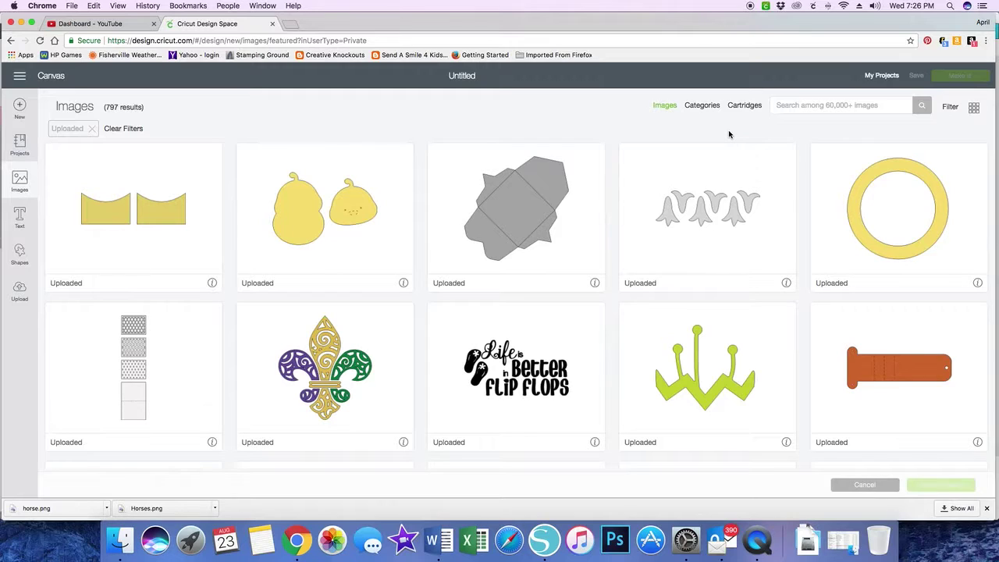
Browse through the uploaded images in the library
scroll(603, 248, "down", 10)
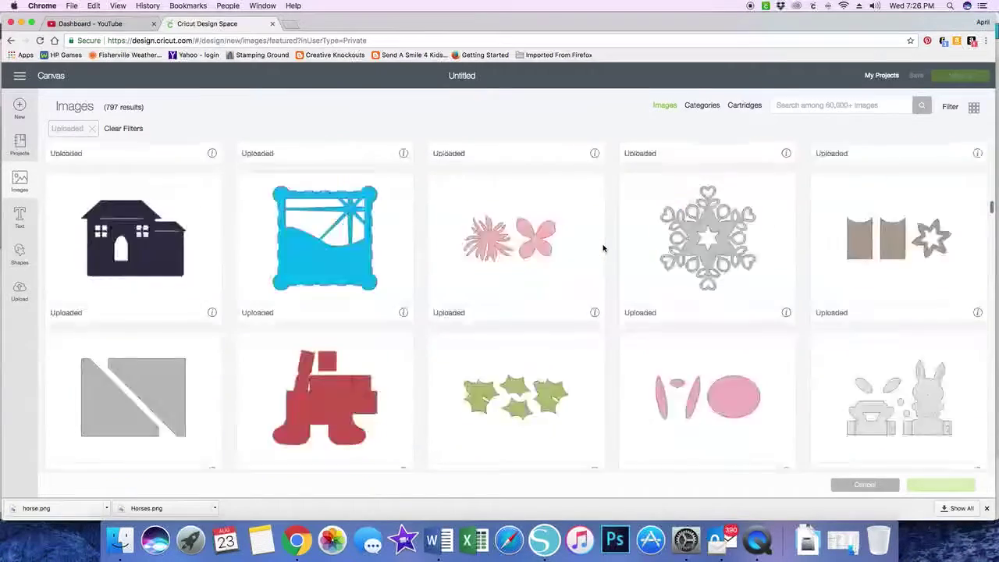
scroll(602, 249, "down", 15)
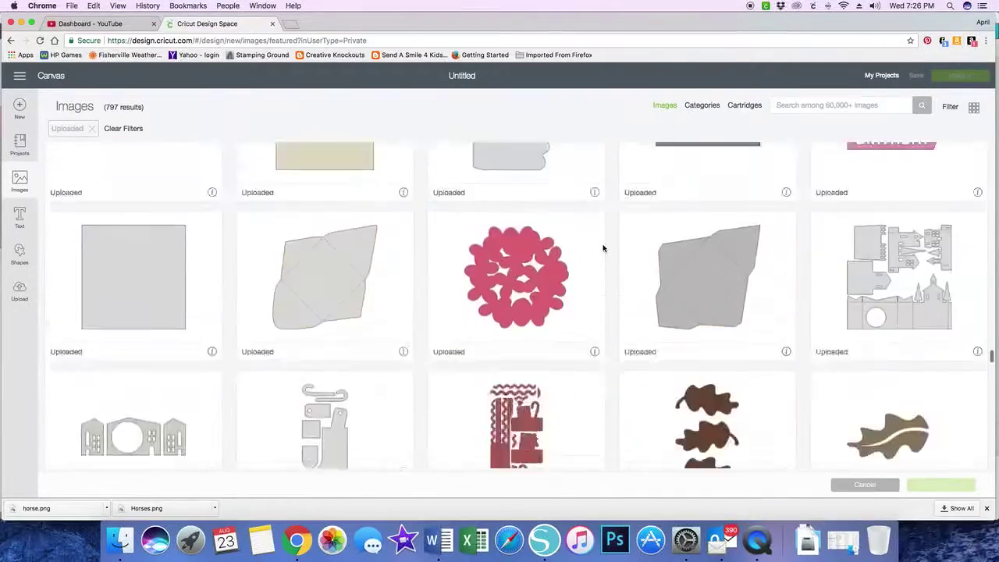
scroll(602, 248, "down", 15)
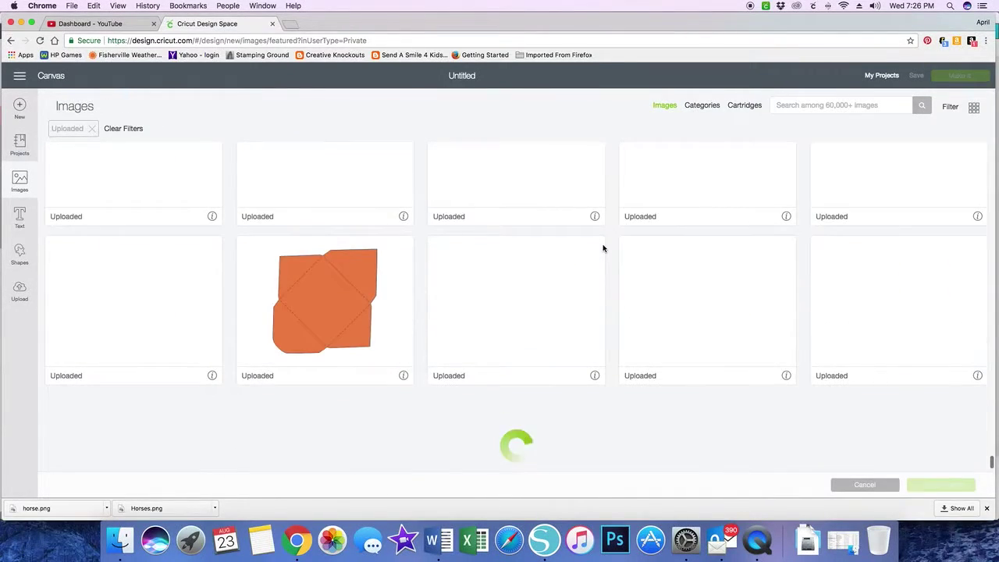
scroll(603, 248, "down", 10)
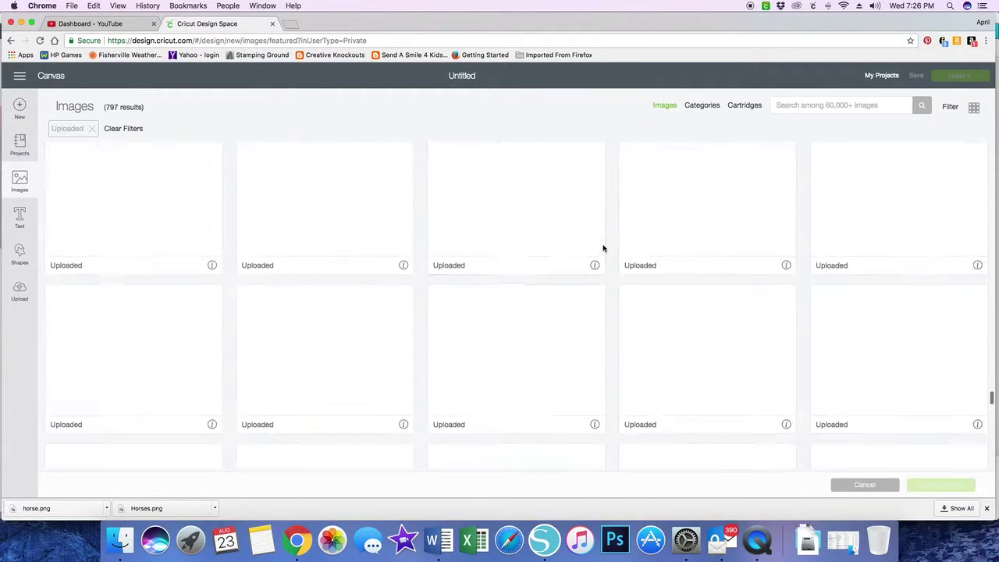
scroll(603, 248, "down", 10)
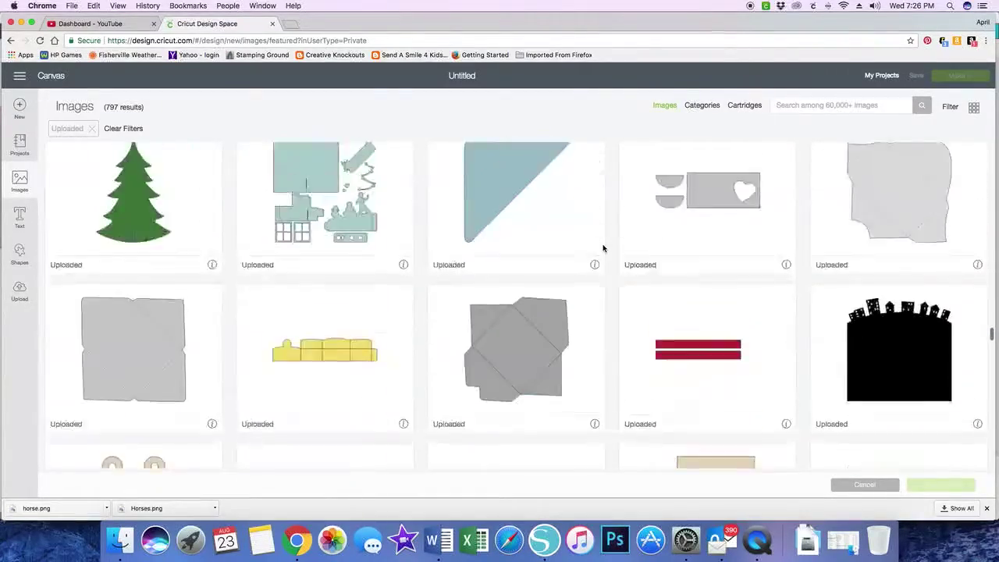
scroll(603, 248, "down", 10)
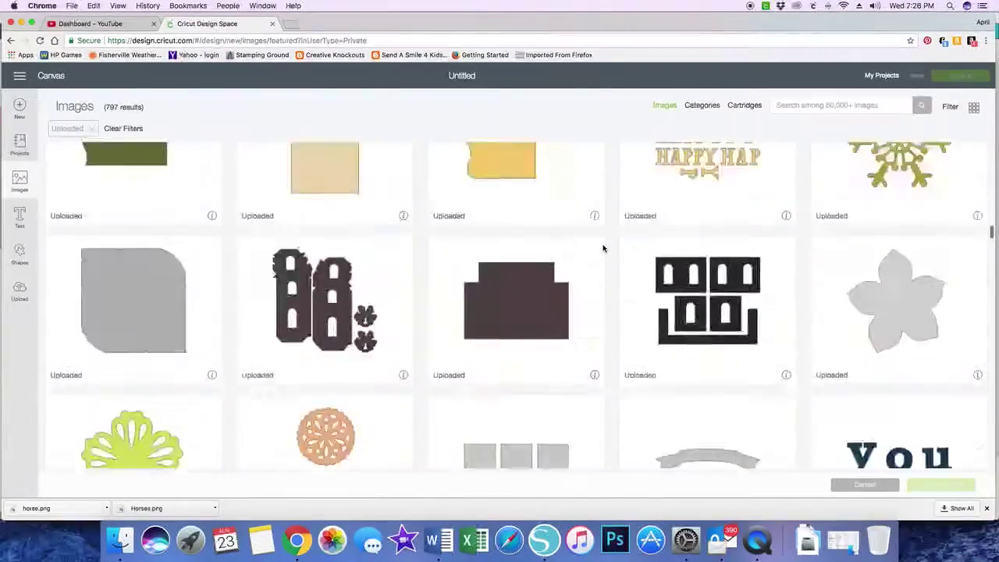
scroll(602, 248, "down", 10)
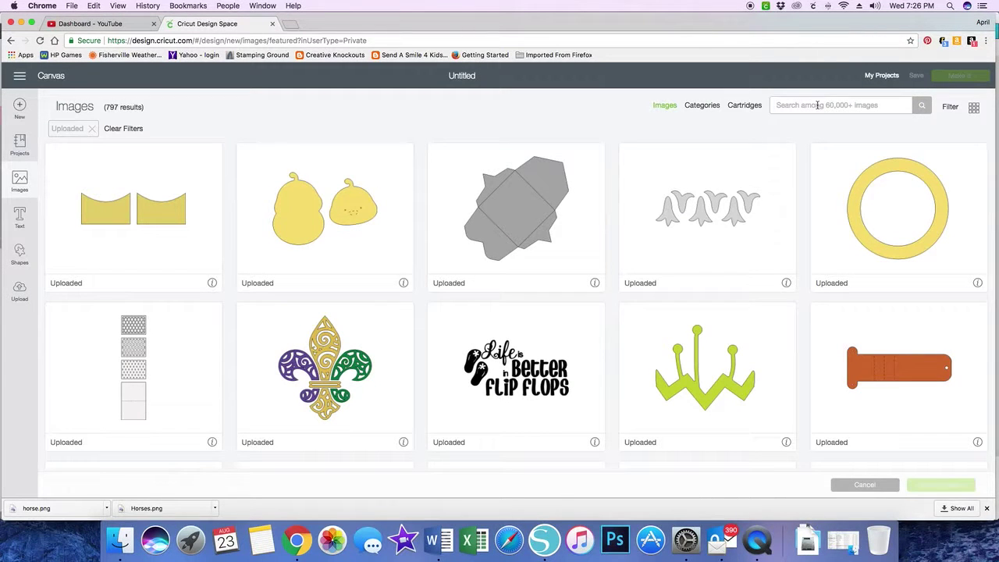
Search the uploaded images for BFD and insert the Dancing Leap fairy drawing onto the canvas
type("BFD")
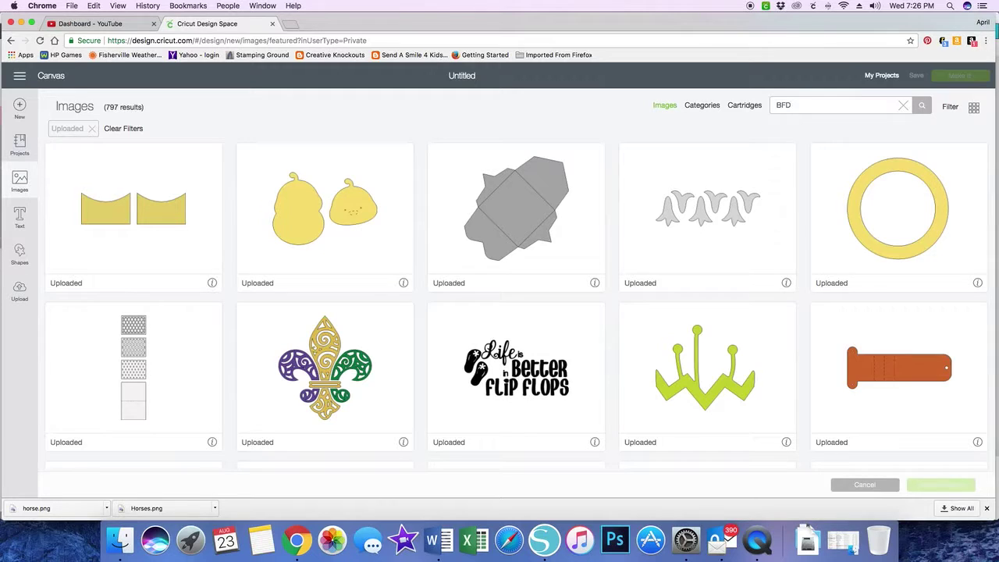
key("Return")
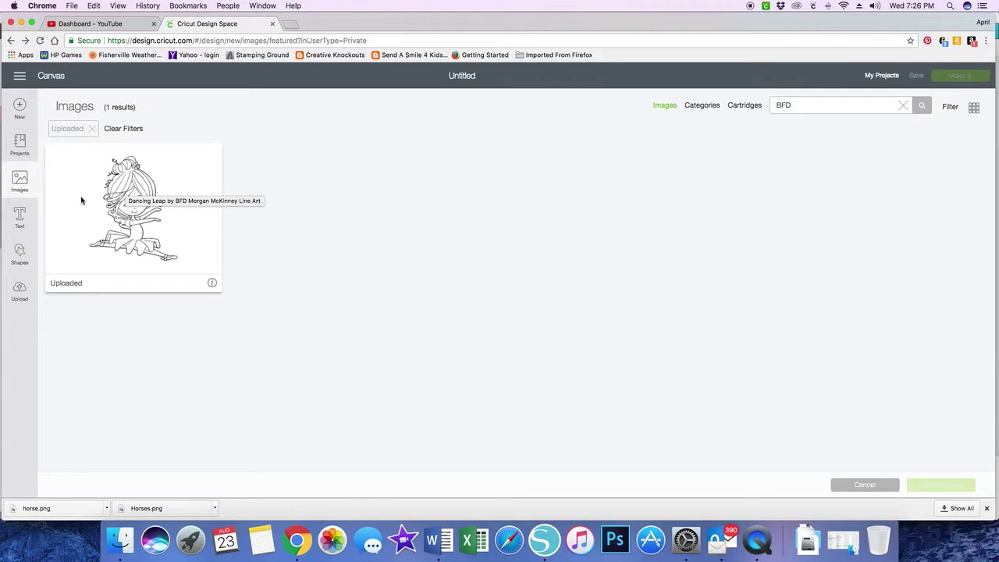
left_click(129, 181)
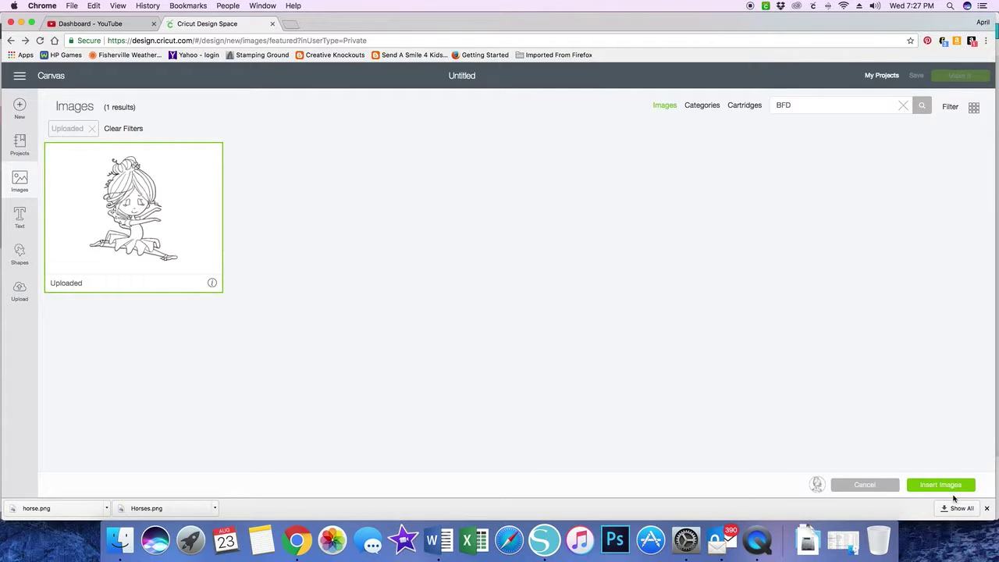
left_click(944, 486)
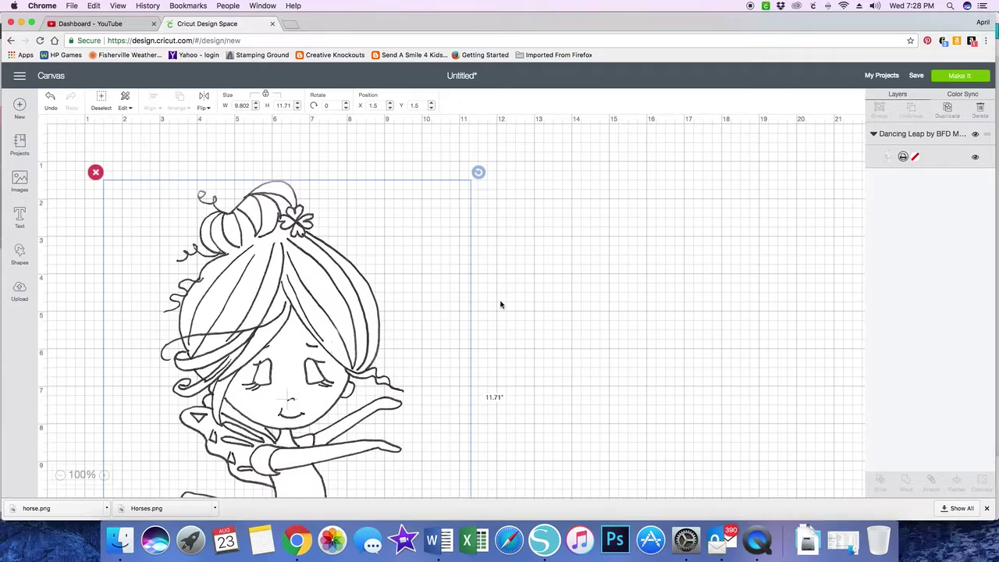
scroll(501, 304, "down", 6)
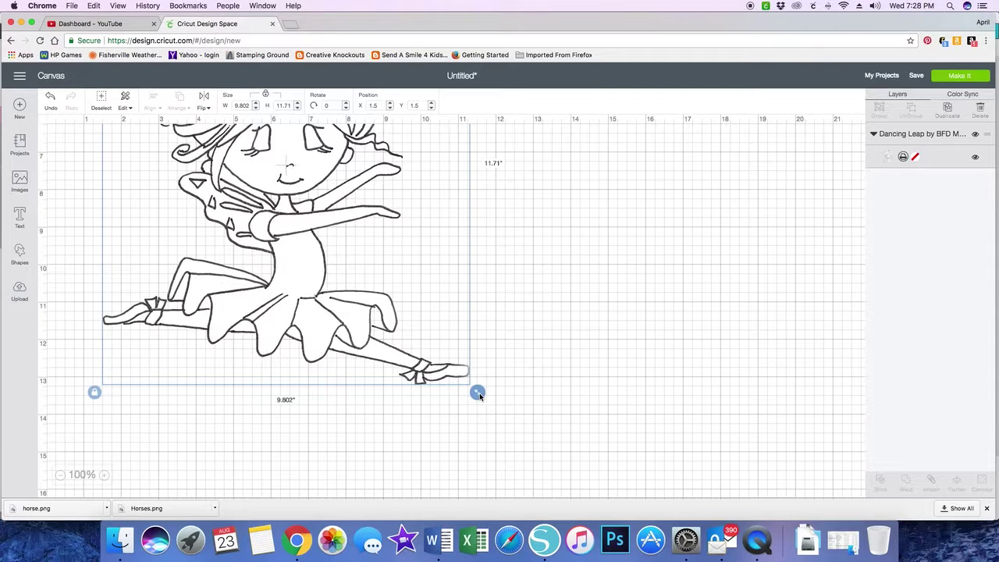
Shrink the Dancing Leap fairy drawing proportionally to about 4.1 inches wide by 4.9 inches high
left_click_drag(477, 392, 356, 197)
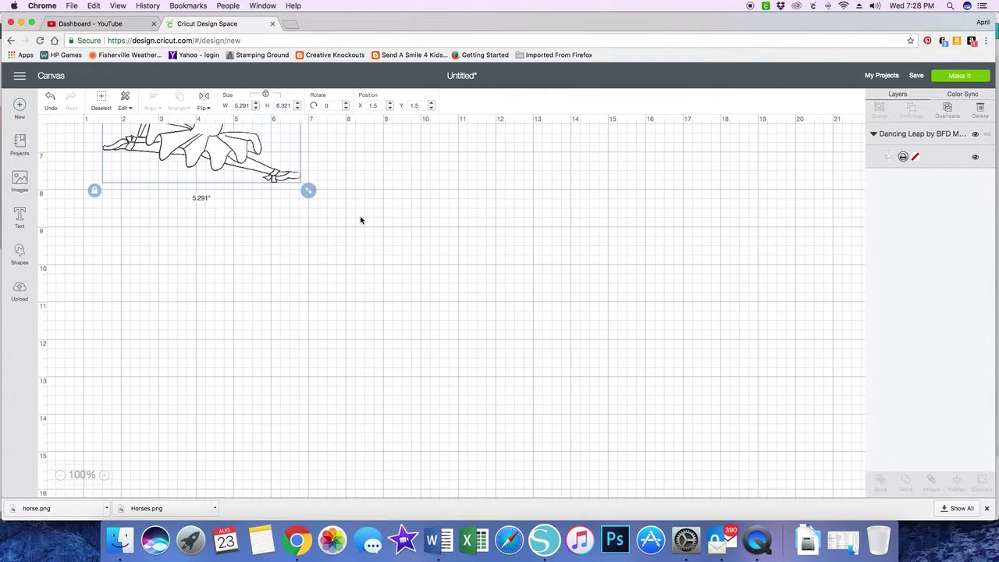
scroll(361, 220, "up", 6)
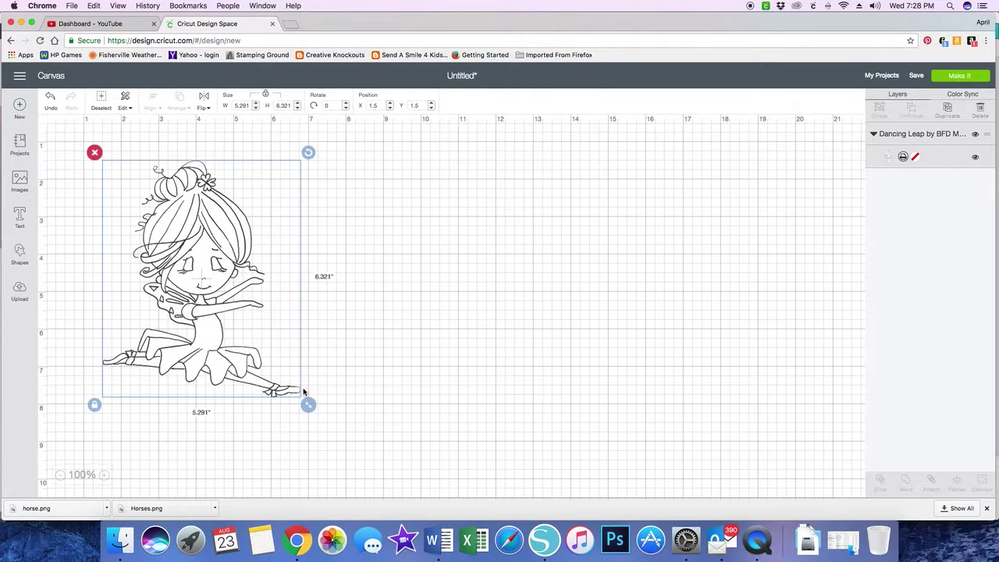
left_click_drag(309, 406, 274, 355)
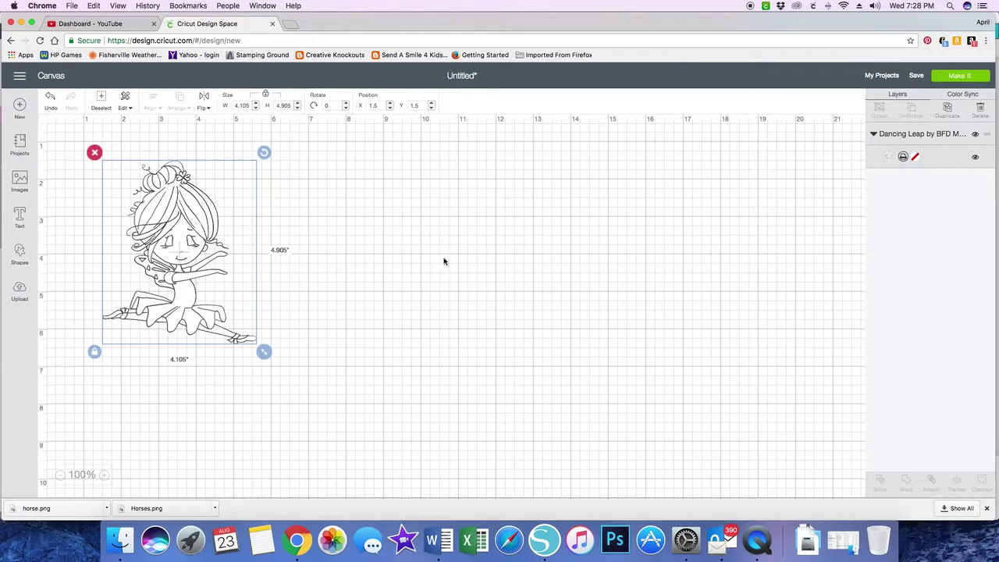
Prepare the project for making, continue past the mat preview, and choose the ExploreAir2 : 9E65 (Bluetooth) machine
left_click(955, 81)
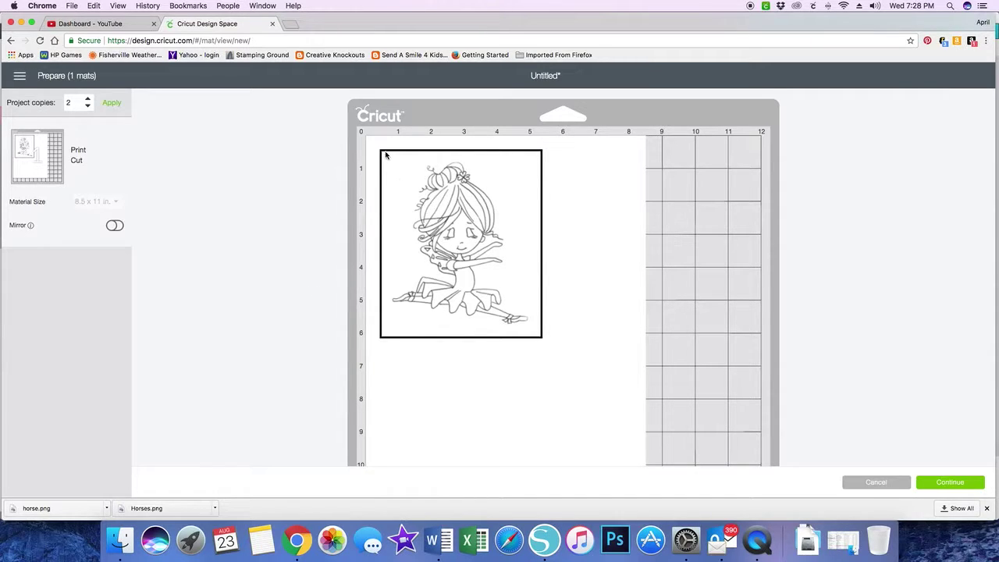
left_click(945, 483)
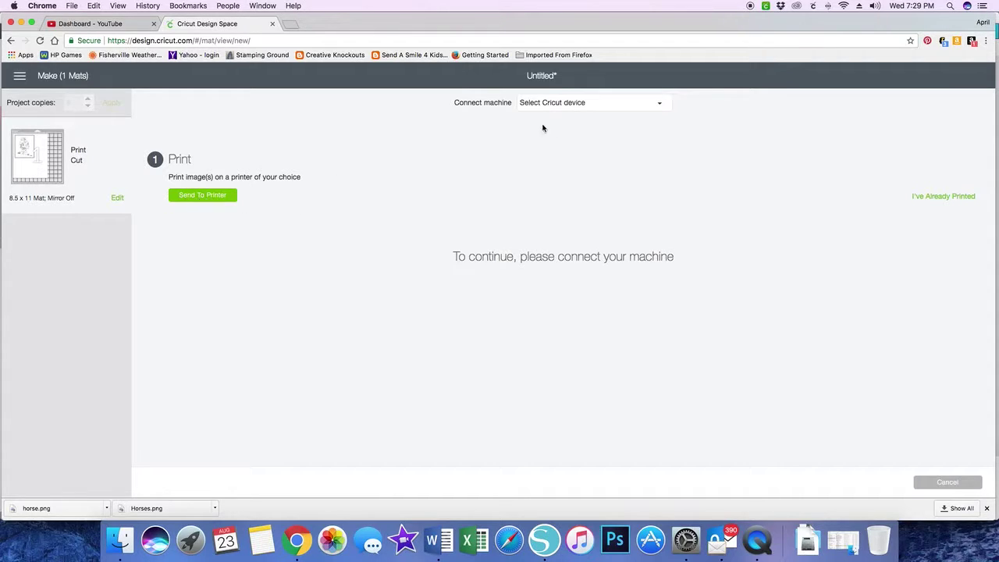
left_click(662, 106)
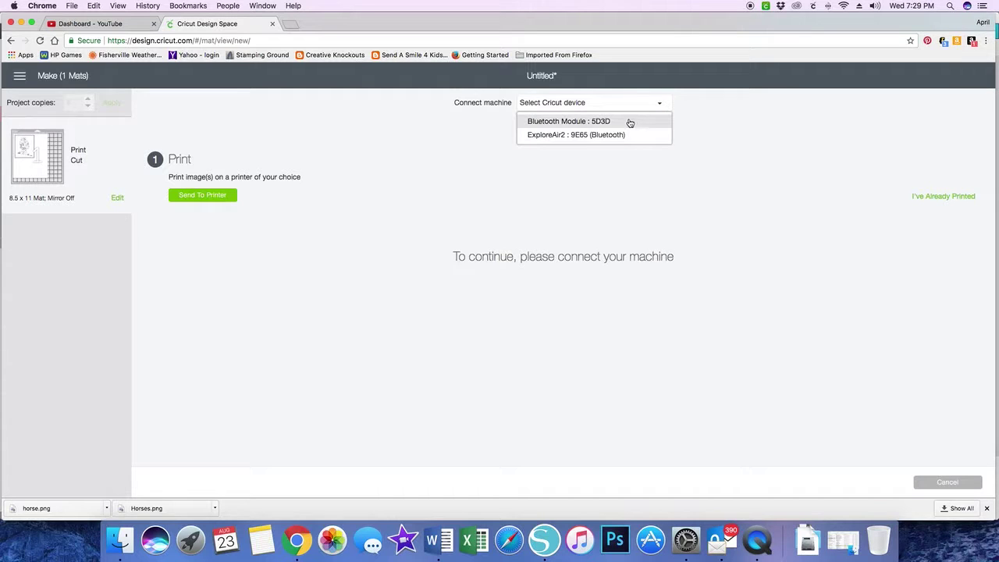
left_click(605, 136)
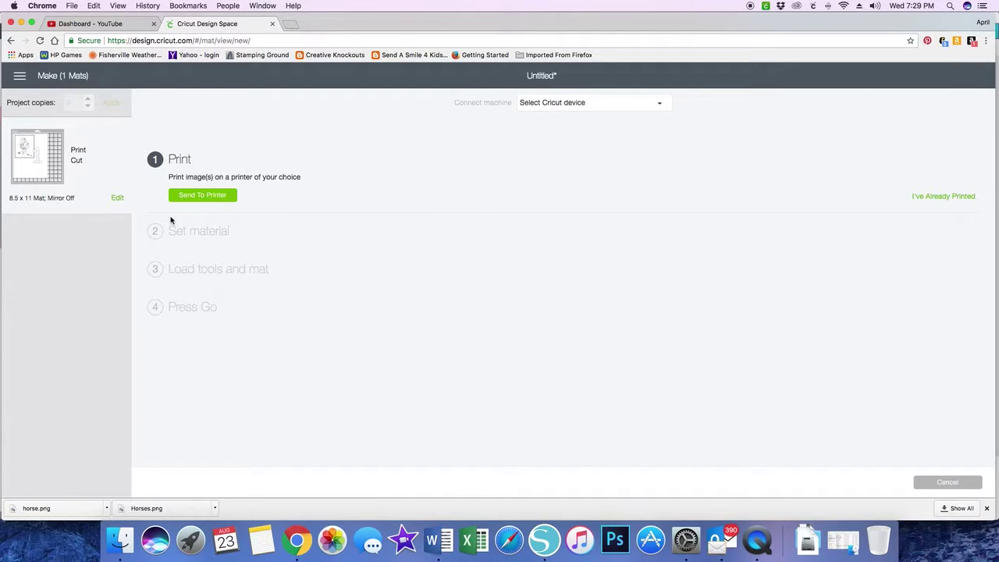
Print one copy of the fairy mat on the FUNAI KODAK VERITE CRAFT 6 printer with bleed on
left_click(207, 191)
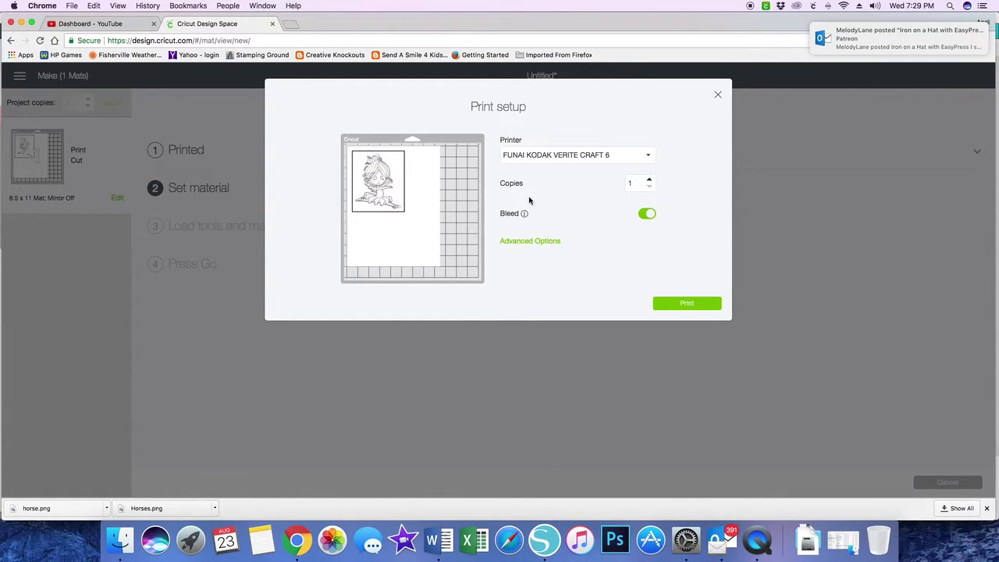
left_click(687, 303)
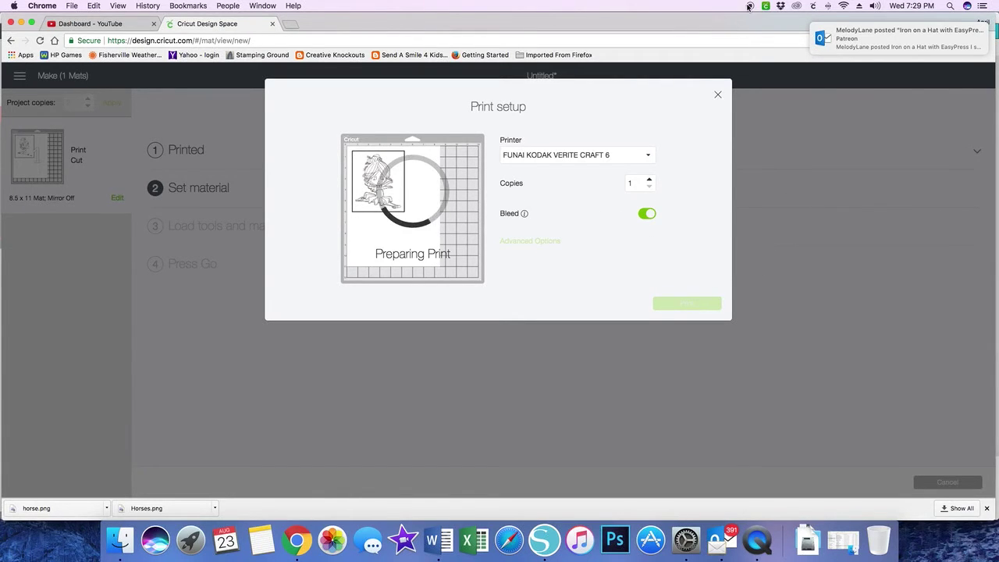